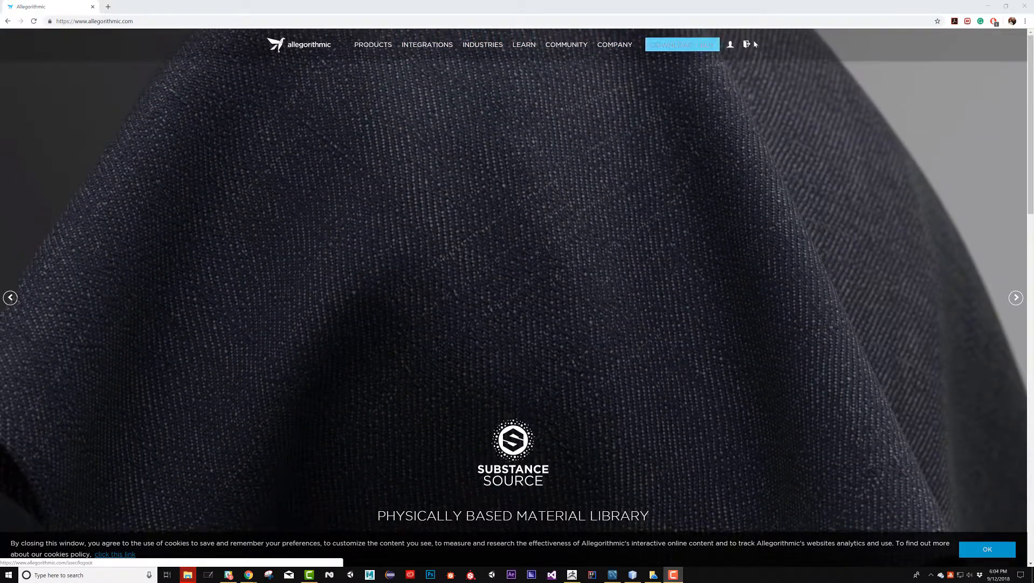
Log out of the Allegorithmic account and log back in from the education license page with the Google+ account
click(747, 45)
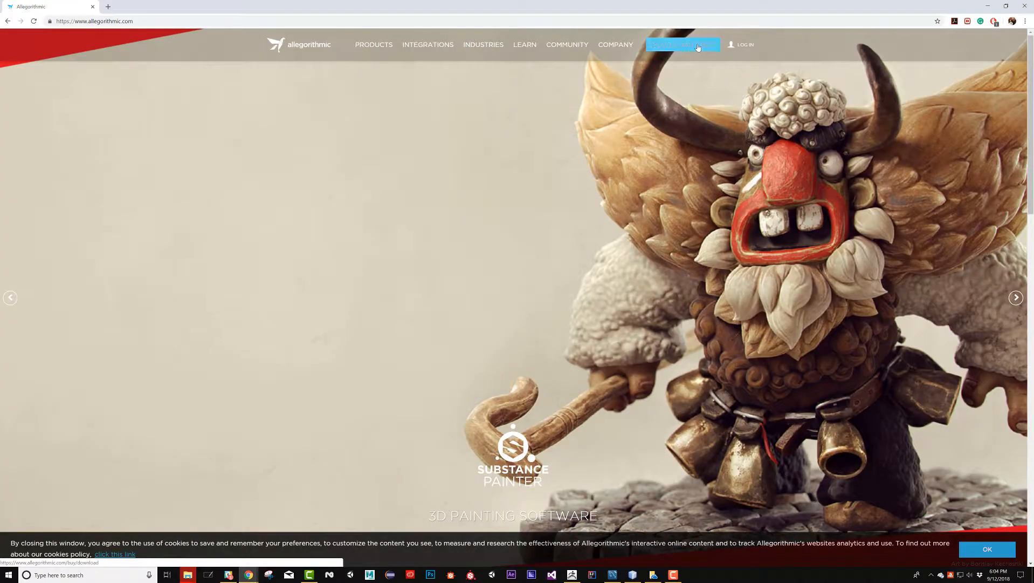
click(700, 45)
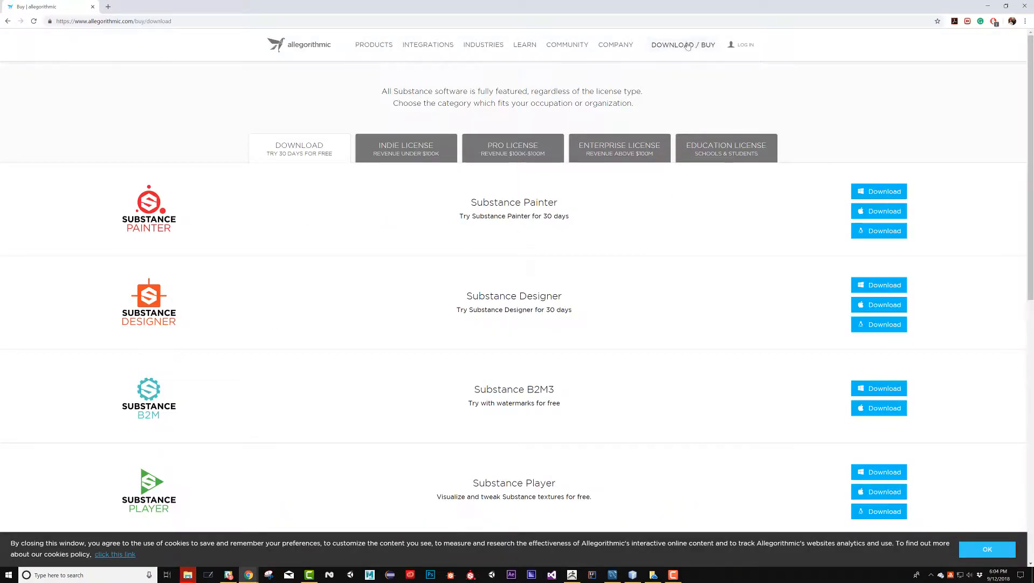
click(738, 157)
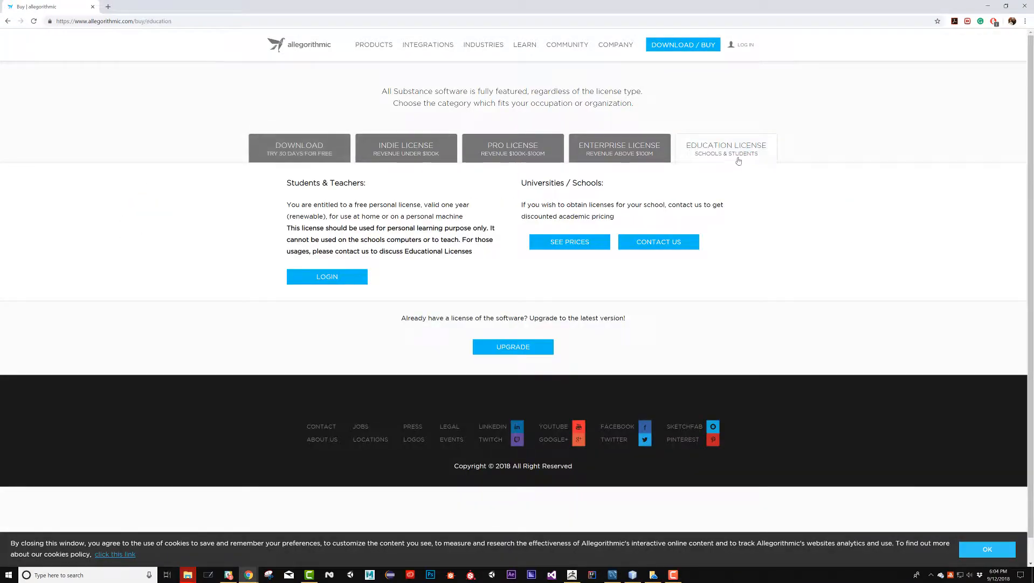
click(324, 282)
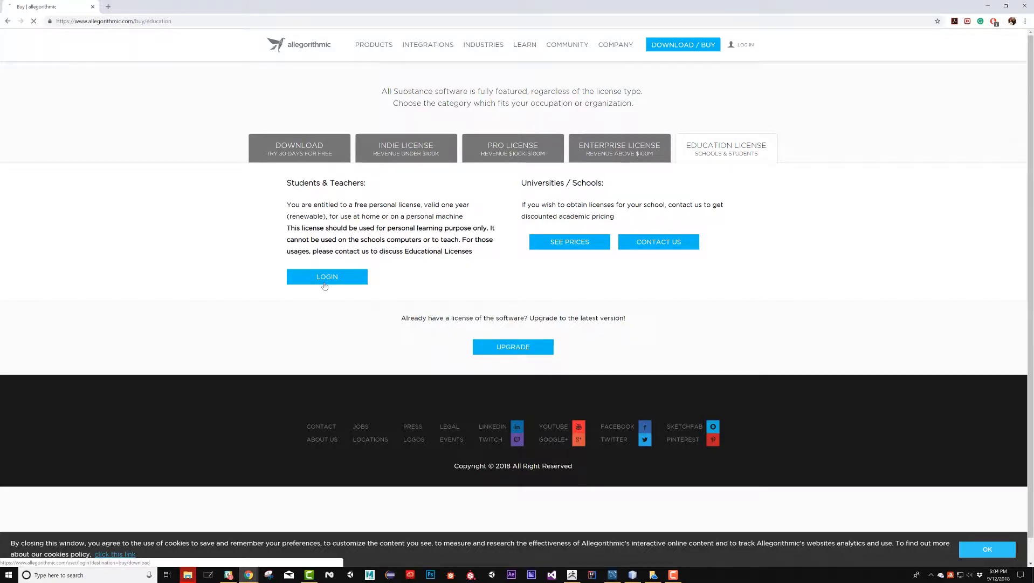
click(512, 147)
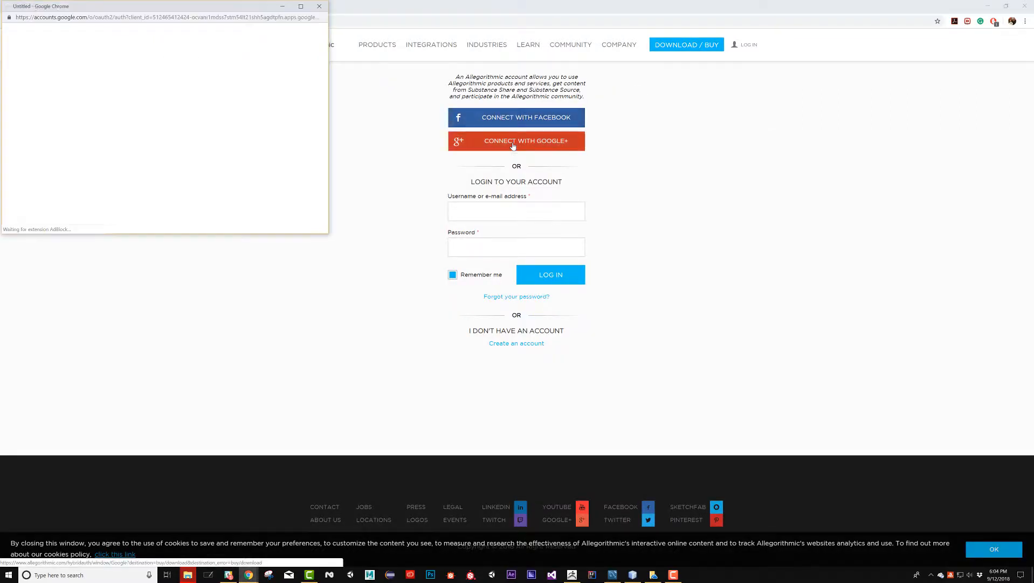
click(114, 131)
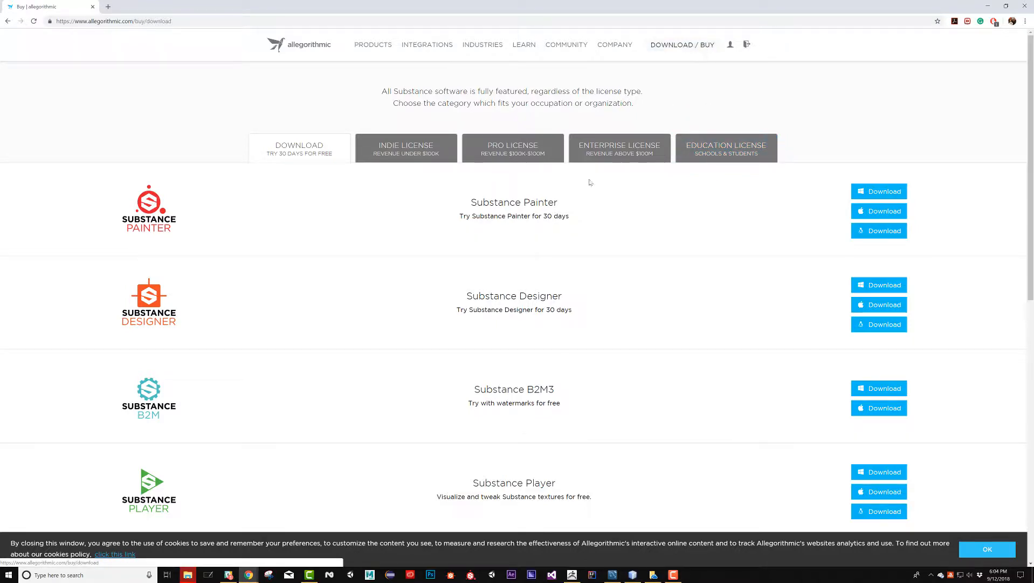
Open the education license page and review the student application form, including the required attachment and terms agreement
click(726, 148)
scroll(286, 256, down, 1)
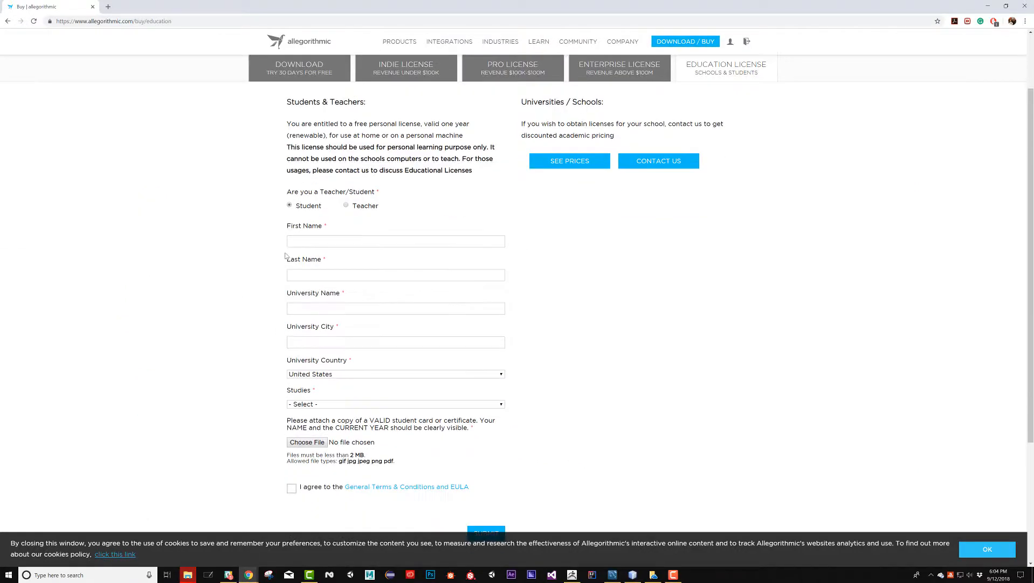
scroll(407, 265, down, 3)
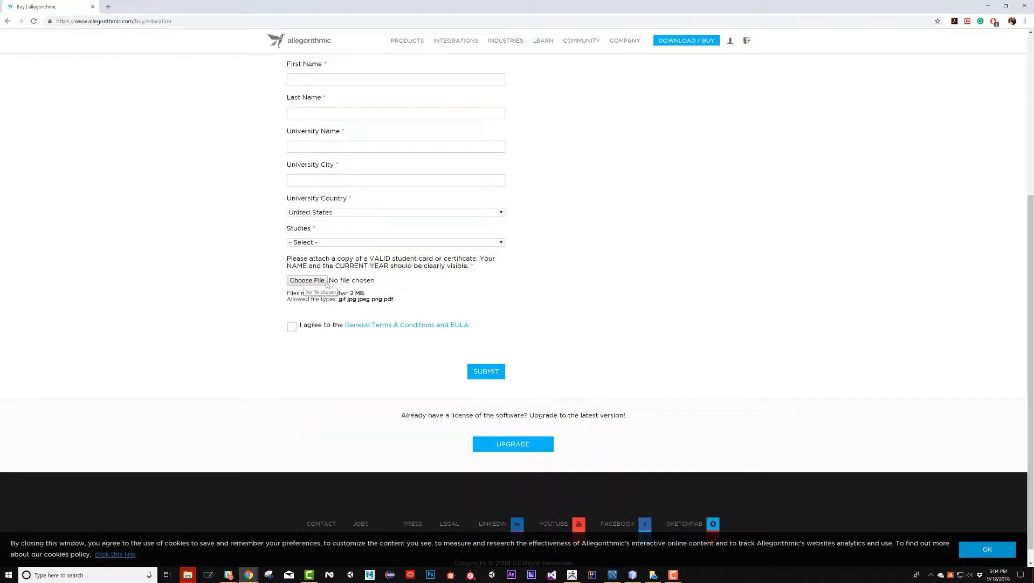
scroll(200, 300, up, 5)
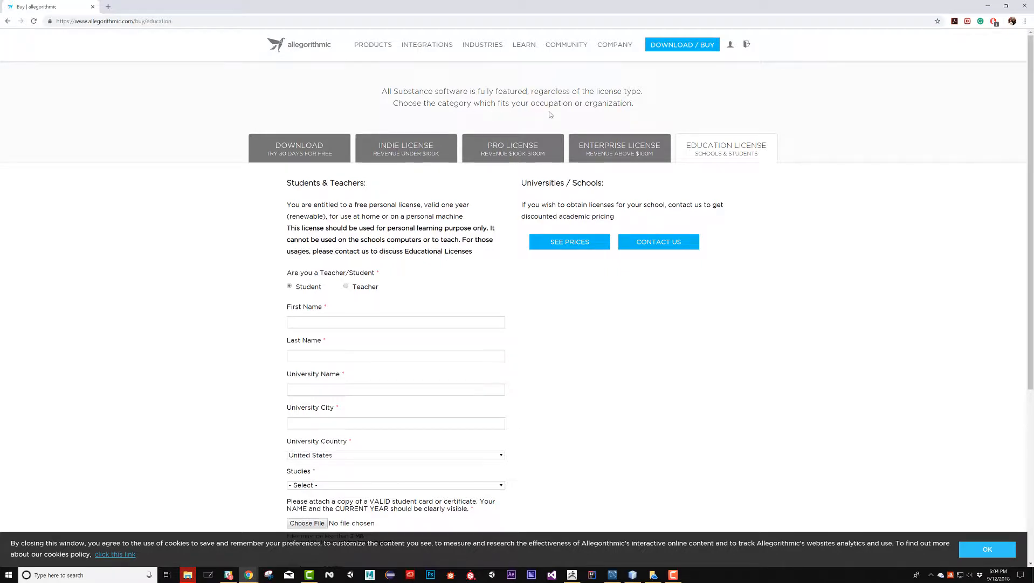
Open the account's license list and select the license key of the Substance Painter student license
click(730, 48)
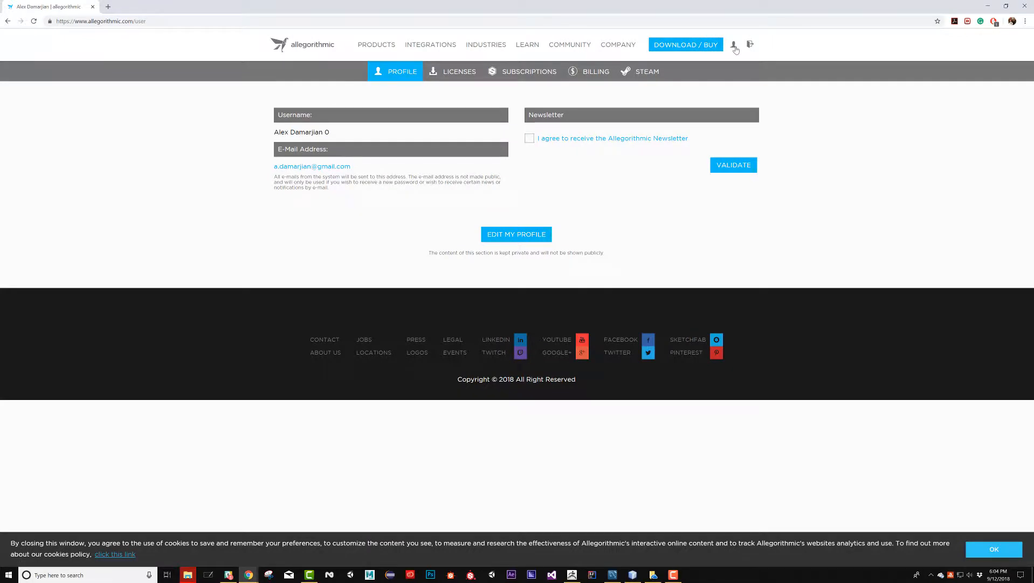
click(460, 72)
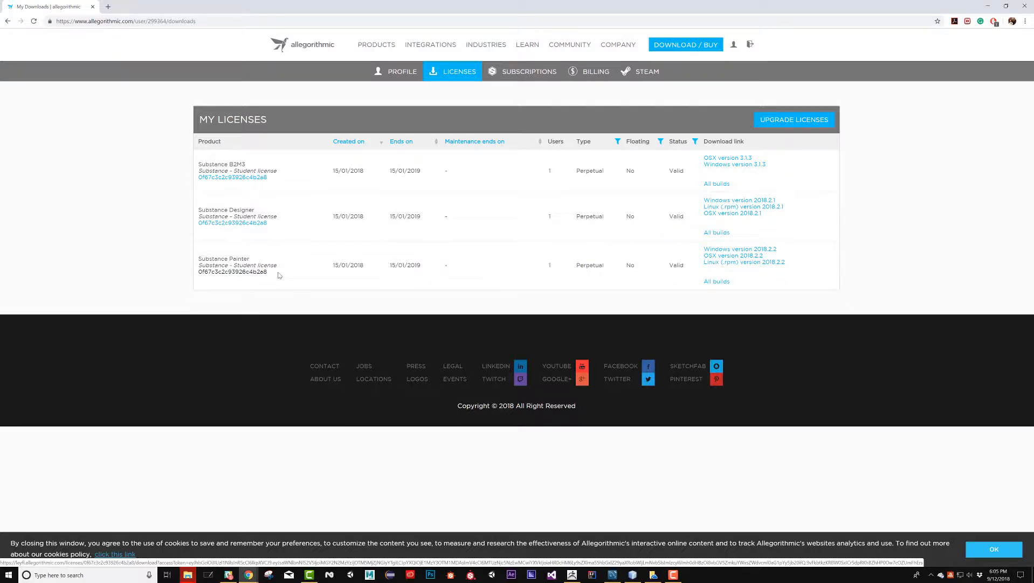
drag(279, 276, 197, 273)
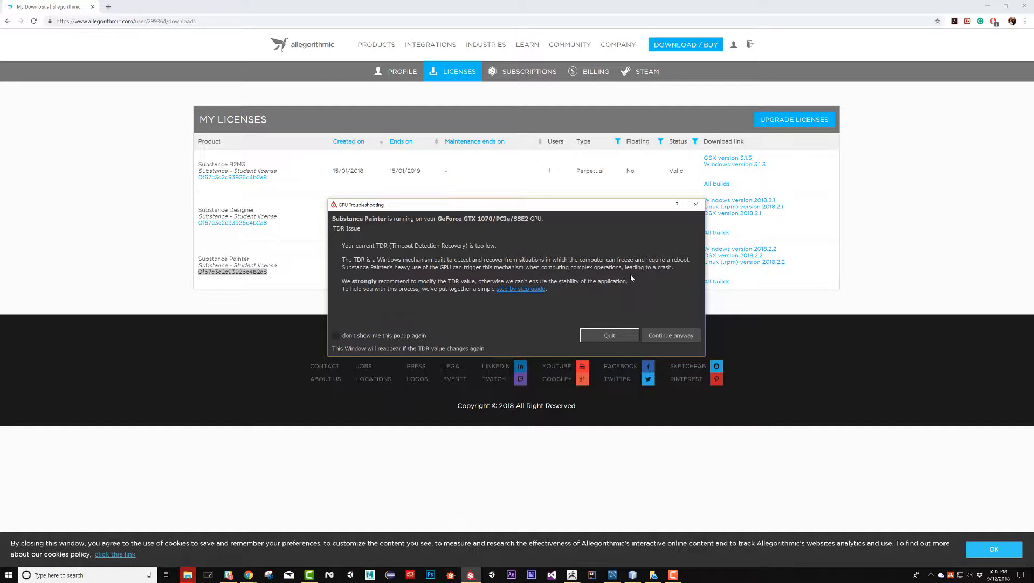
Get past Substance Painter's startup dialogs without downloading the update, and reset the interface layout
click(681, 336)
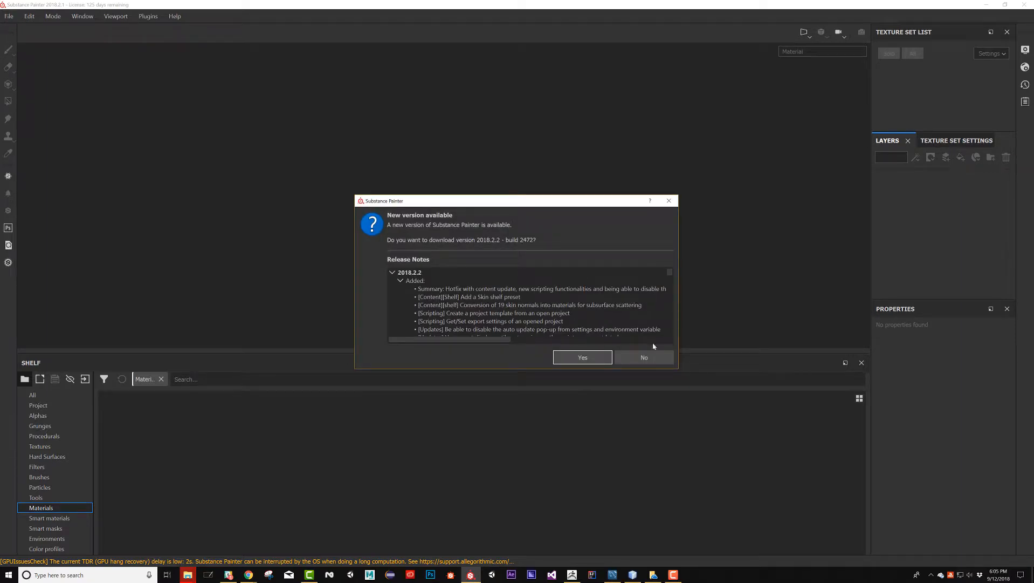
click(653, 358)
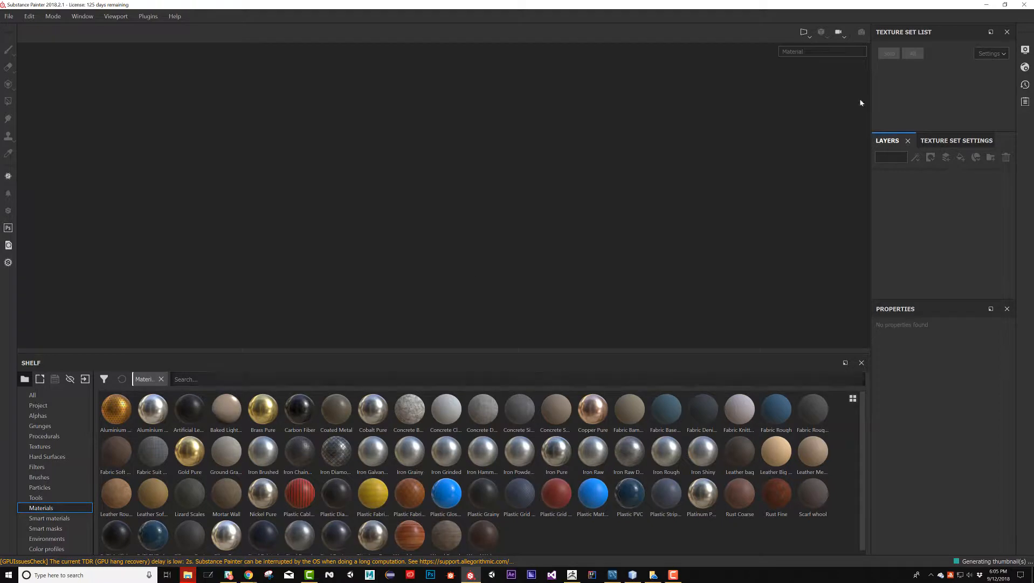
click(107, 19)
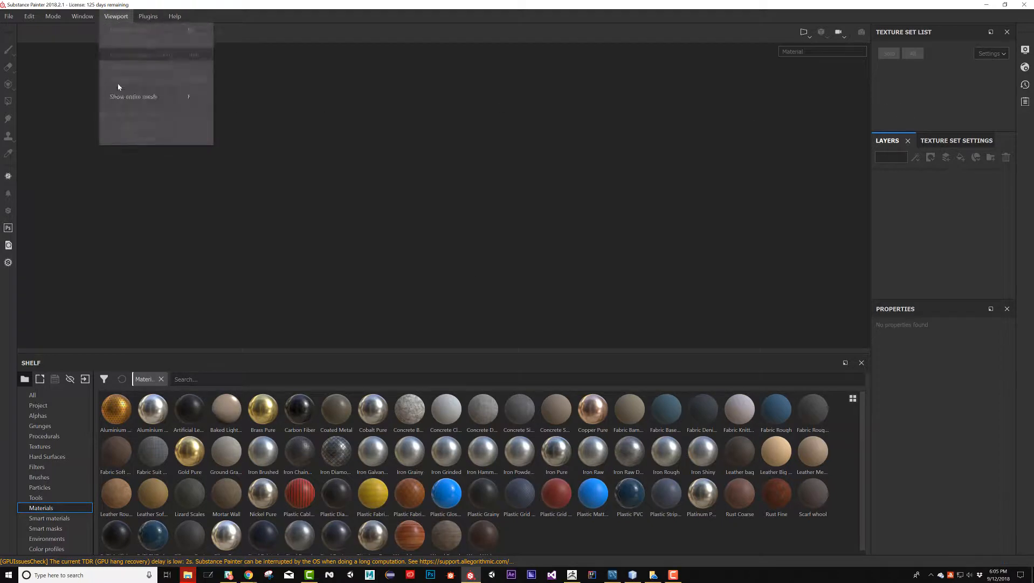
click(89, 72)
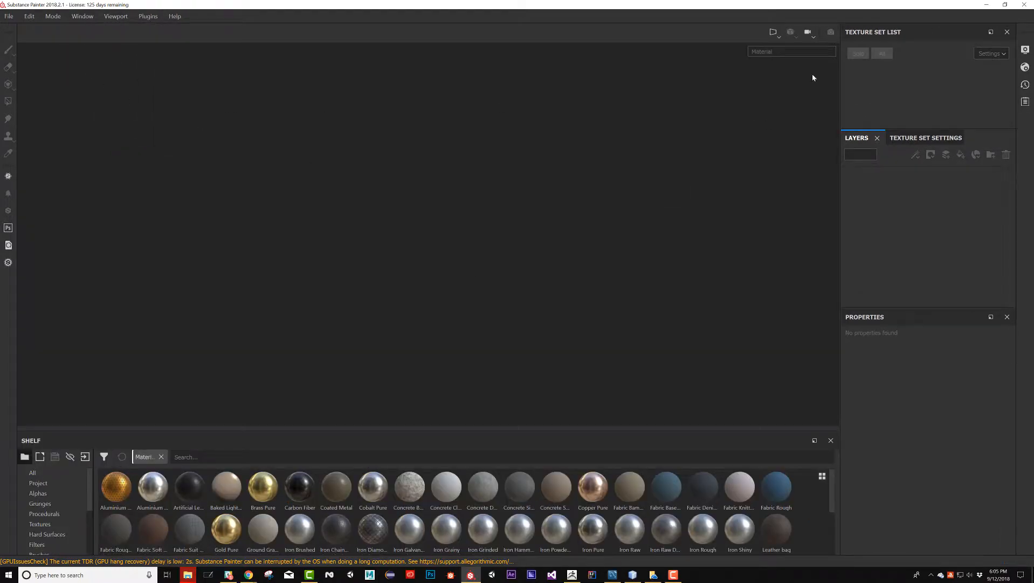
Create a new project from Pumpkin Low.fbx in the desktop's Pumpkin folder, with 2048 document resolution and the OpenGL normal map format
click(9, 16)
click(15, 30)
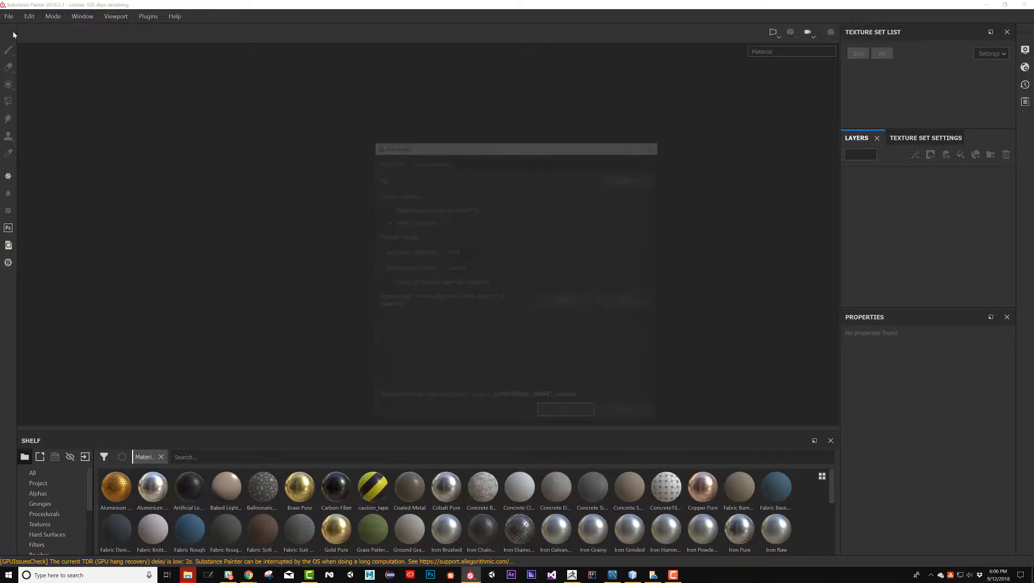
click(625, 183)
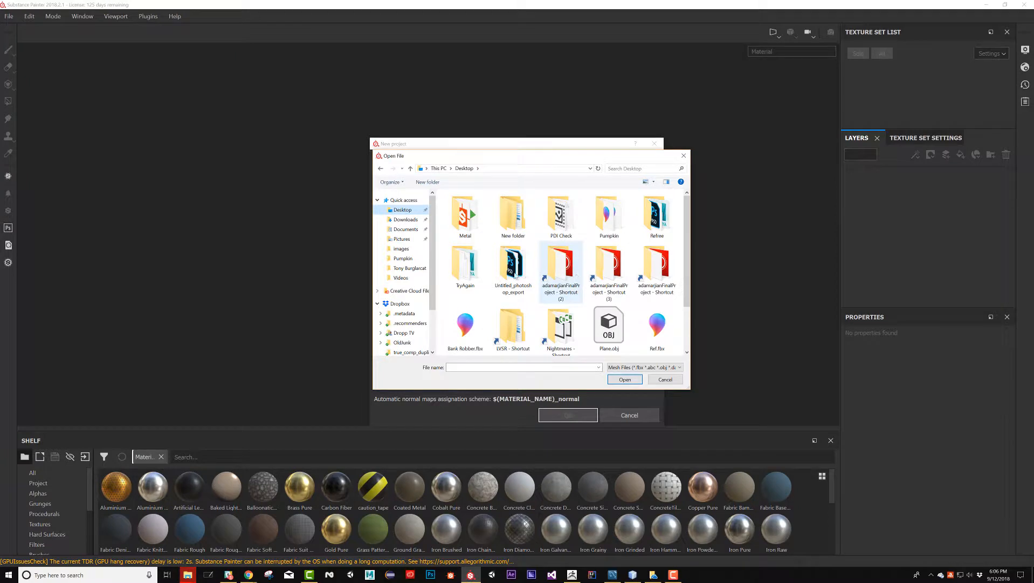
double_click(609, 218)
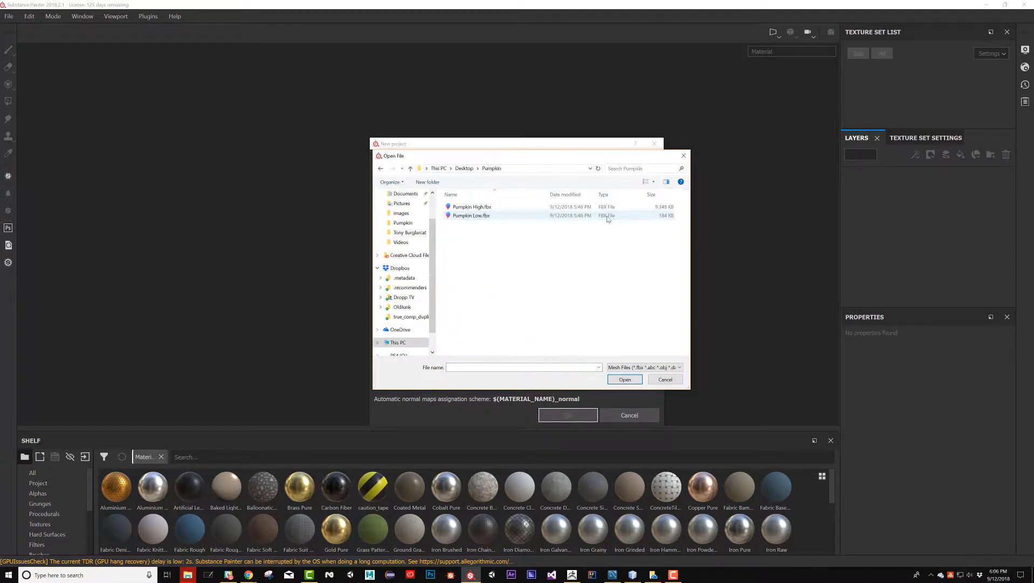
double_click(472, 215)
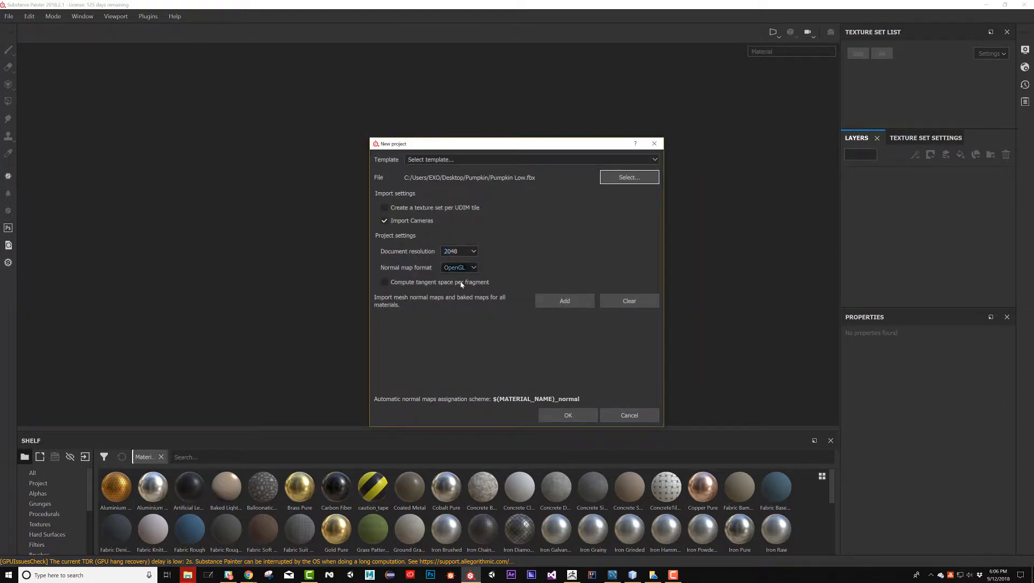
click(568, 415)
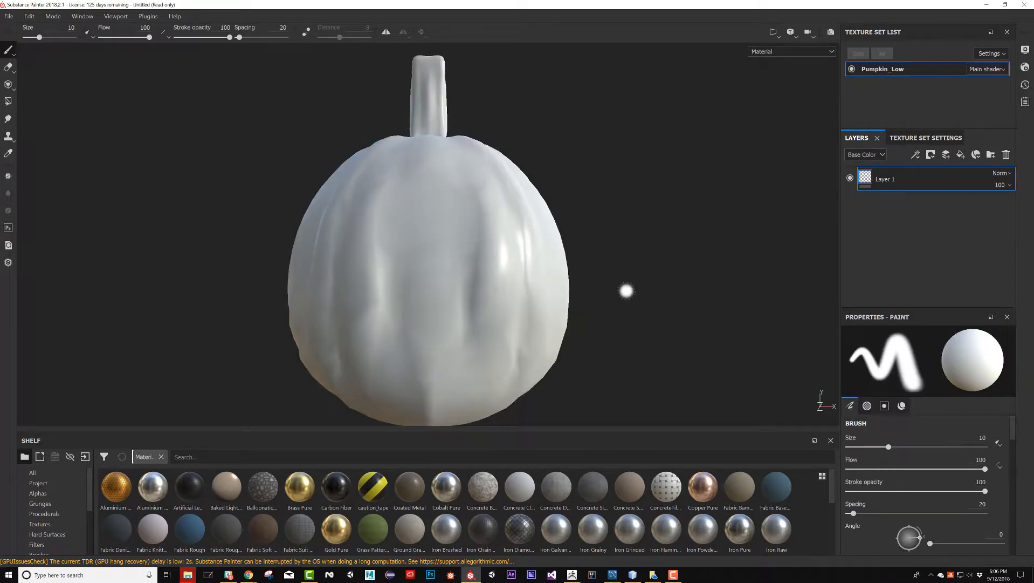
Examine the imported pumpkin model in the 3D view by orbiting, panning and zooming around its carved face
mouse_move(608, 171)
alt+mouse_down()
mouse_move(725, 178)
mouse_move(617, 248)
mouse_move(526, 251)
mouse_move(447, 168)
mouse_move(348, 162)
mouse_move(634, 224)
alt+mouse_up()
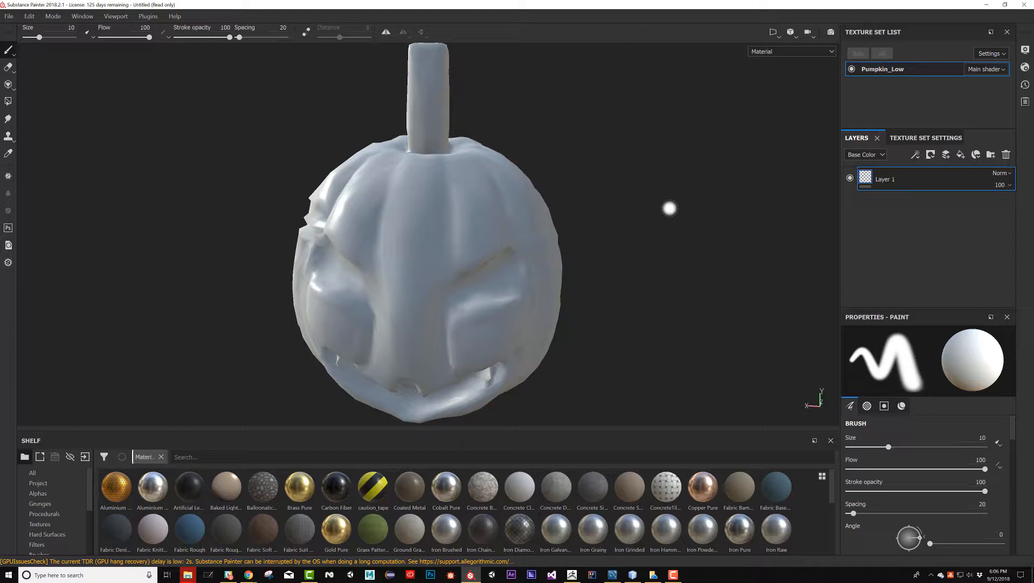
alt+drag(647, 257, 652, 248)
alt+drag(481, 226, 626, 247)
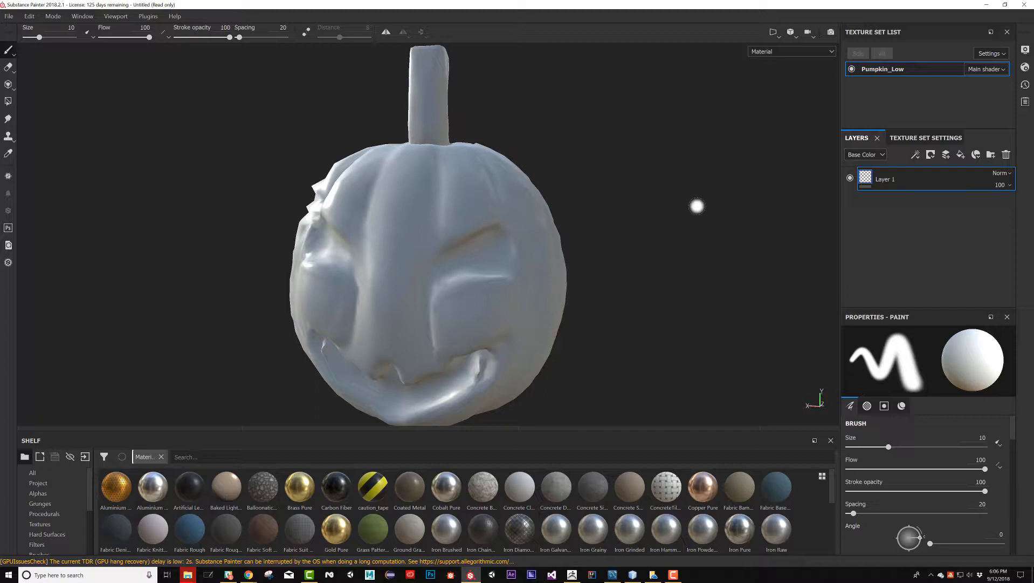
alt+drag(674, 194, 652, 211)
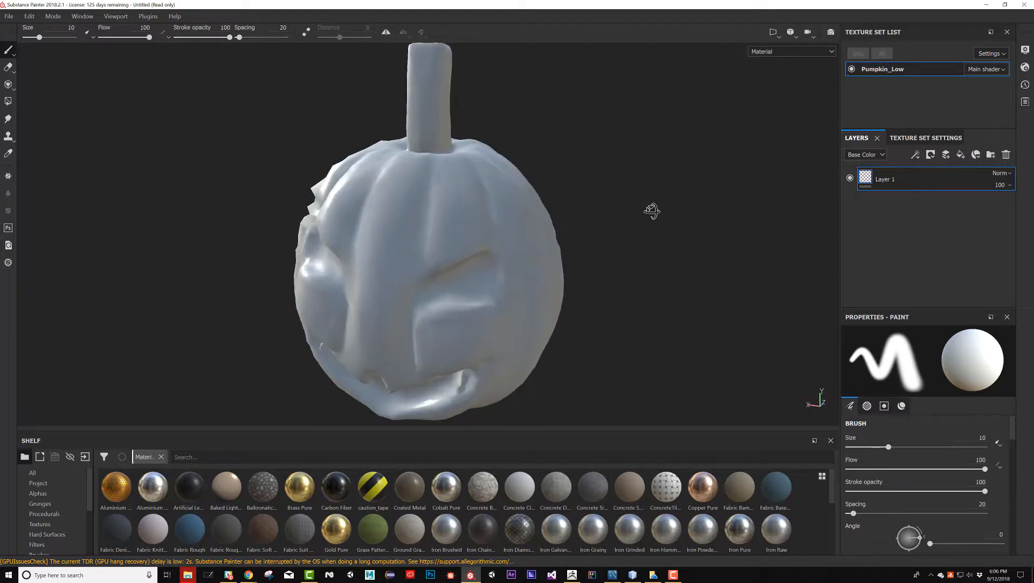
alt+middle_drag(642, 219, 664, 162)
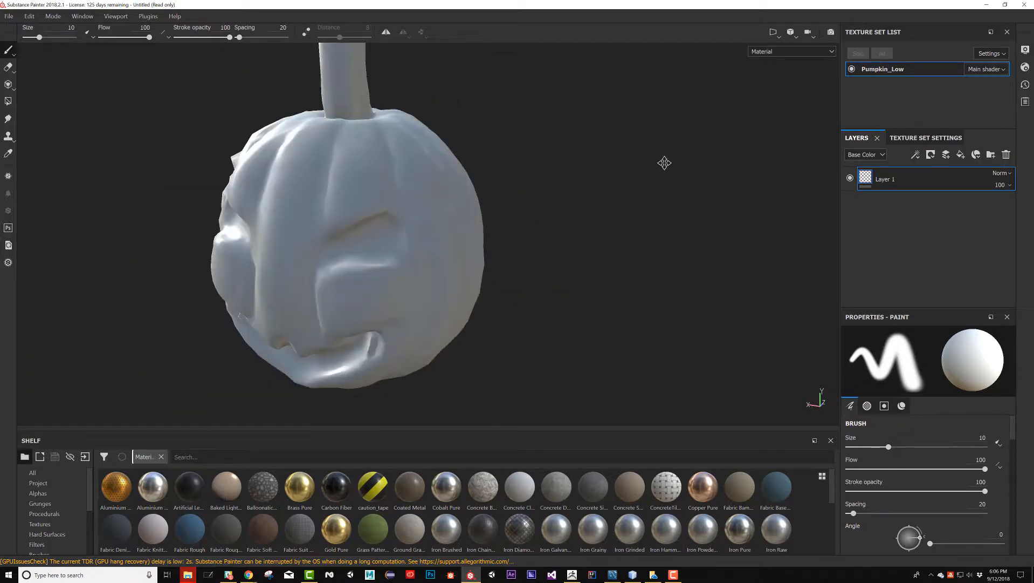
mouse_move(664, 163)
alt+mouse_down()
mouse_move(577, 233)
mouse_move(570, 252)
mouse_move(616, 206)
alt+mouse_up()
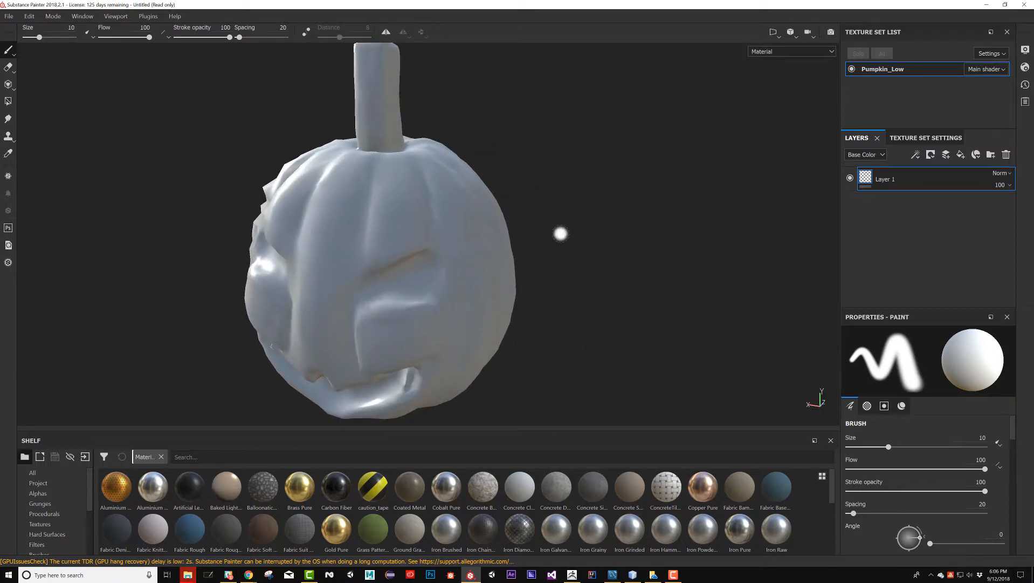
scroll(561, 233, up, 4)
scroll(557, 233, down, 8)
scroll(558, 233, up, 4)
scroll(558, 233, down, 3)
scroll(558, 233, up, 2)
alt+middle_drag(593, 223, 544, 241)
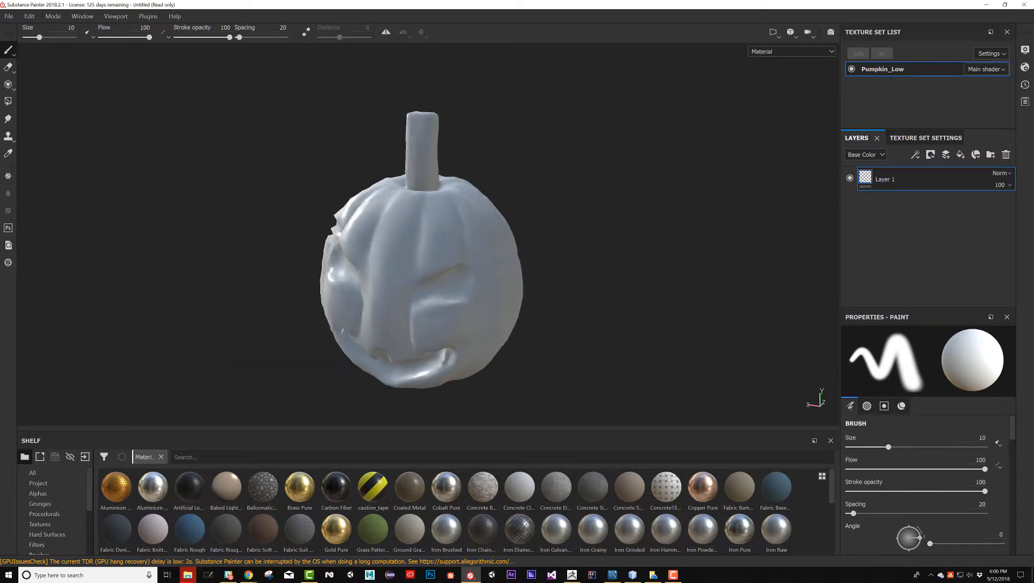
mouse_move(543, 242)
alt+mouse_down()
mouse_move(566, 213)
mouse_move(656, 189)
mouse_move(586, 210)
mouse_move(589, 176)
mouse_move(534, 189)
alt+mouse_up()
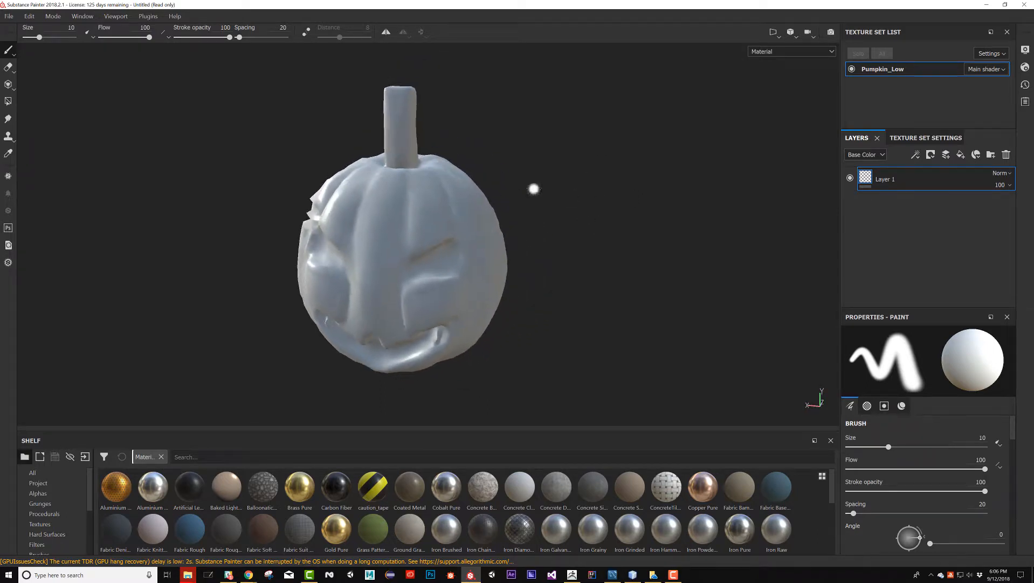
alt+drag(571, 247, 576, 236)
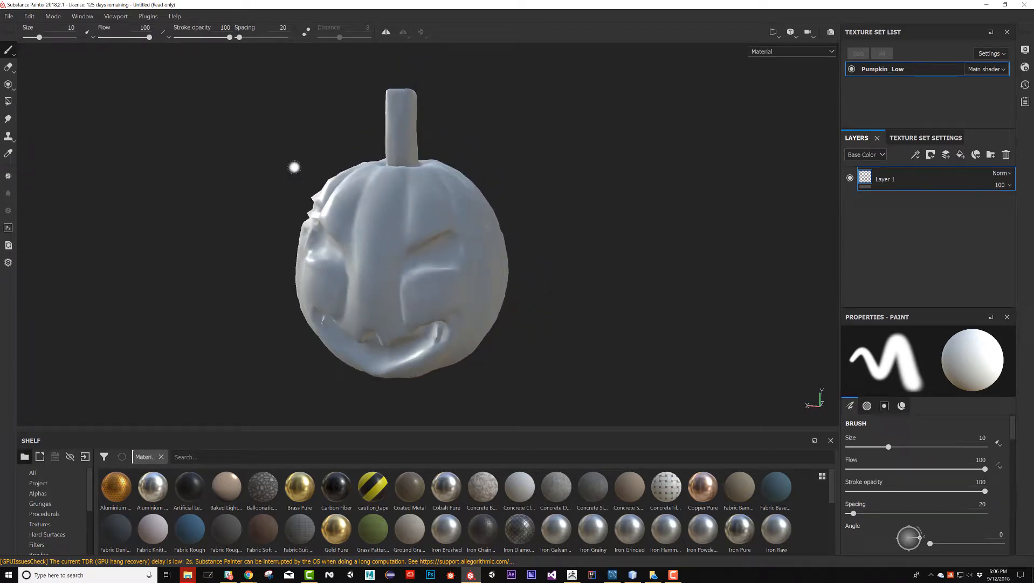
Show the 3D and 2D views side by side and compare the pumpkin model with its UV layout
key(F1)
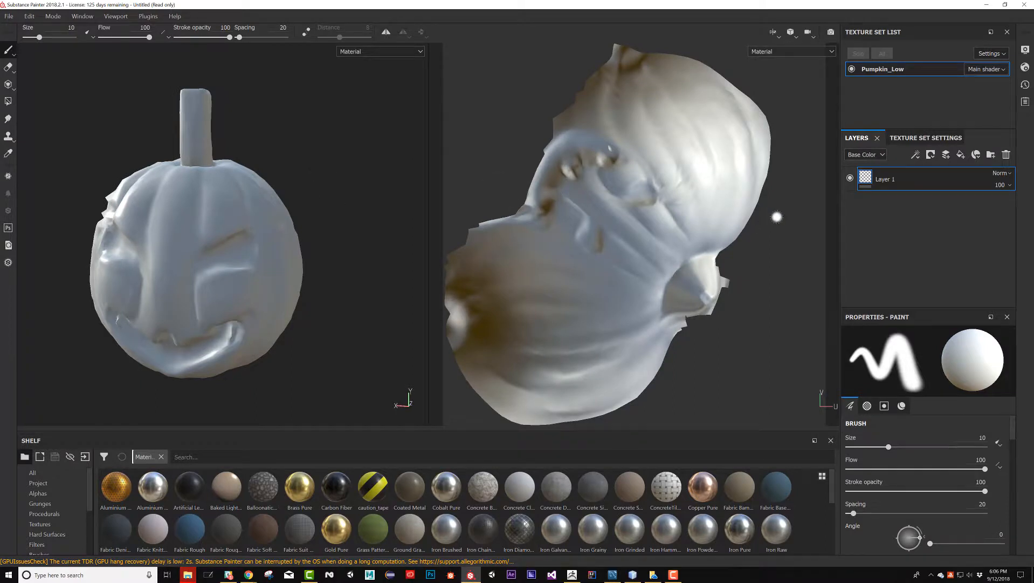
mouse_move(778, 216)
alt+mouse_down()
mouse_move(763, 198)
mouse_move(776, 215)
alt+mouse_up()
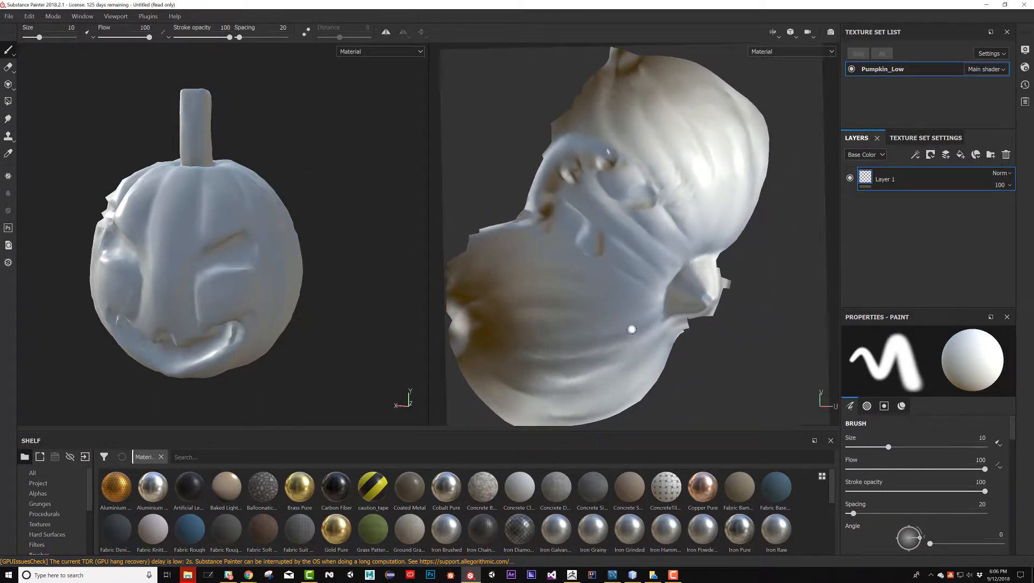
alt+drag(295, 264, 305, 245)
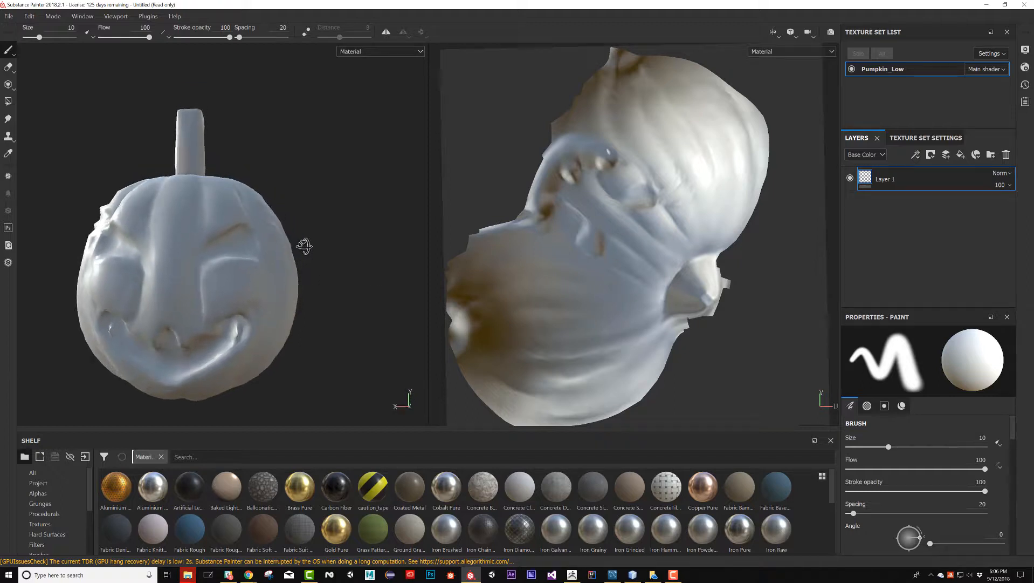
alt+drag(385, 175, 360, 203)
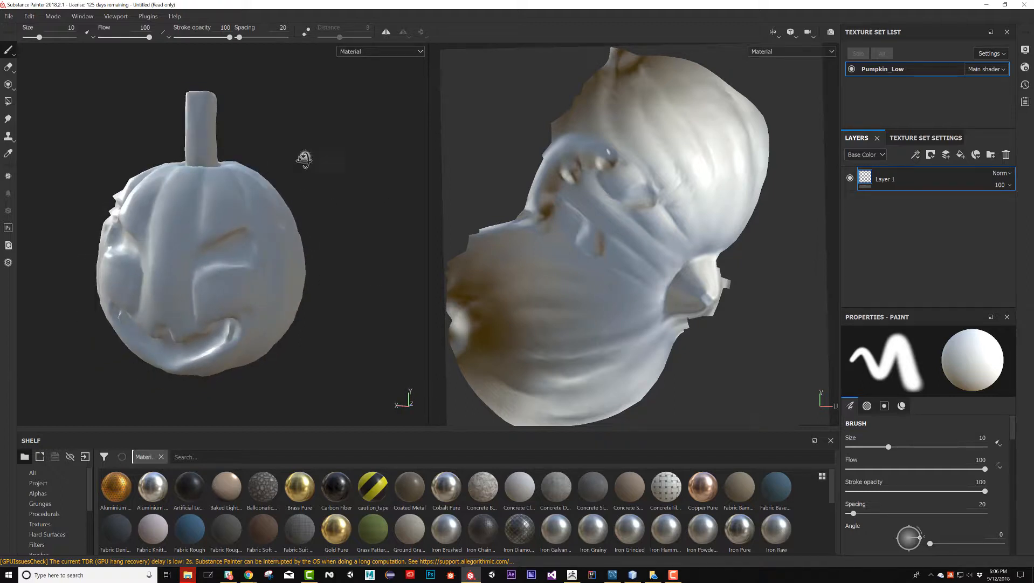
alt+drag(305, 160, 281, 157)
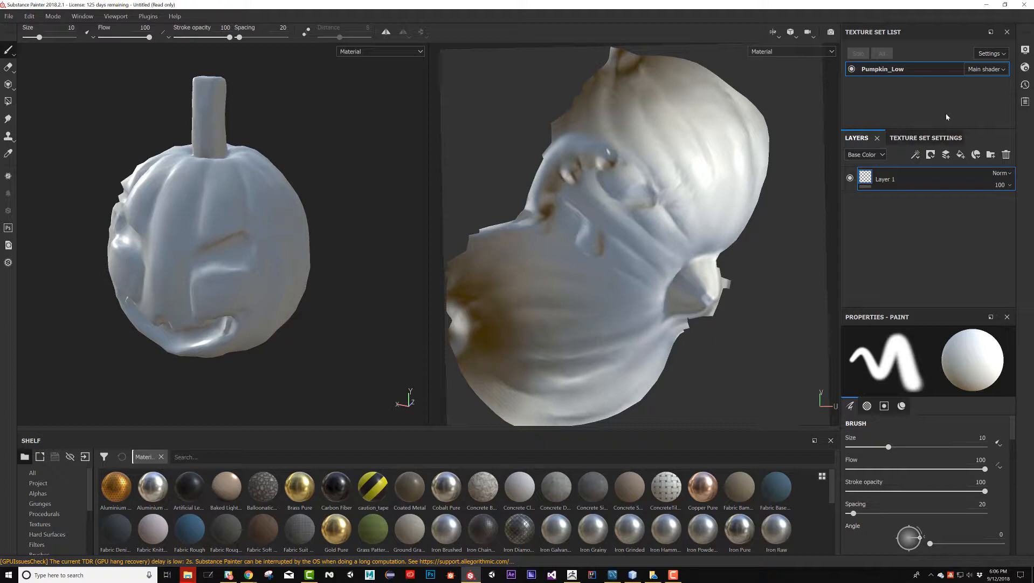
Open the mesh map baking settings for Pumpkin_Low and load Pumpkin High.fbx as the high definition mesh
click(941, 139)
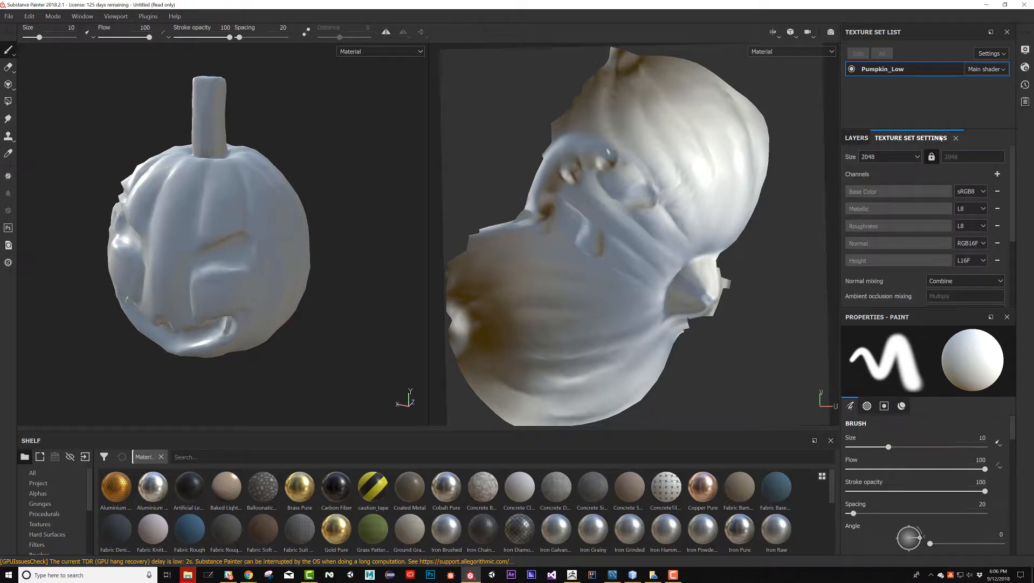
scroll(956, 208, down, 2)
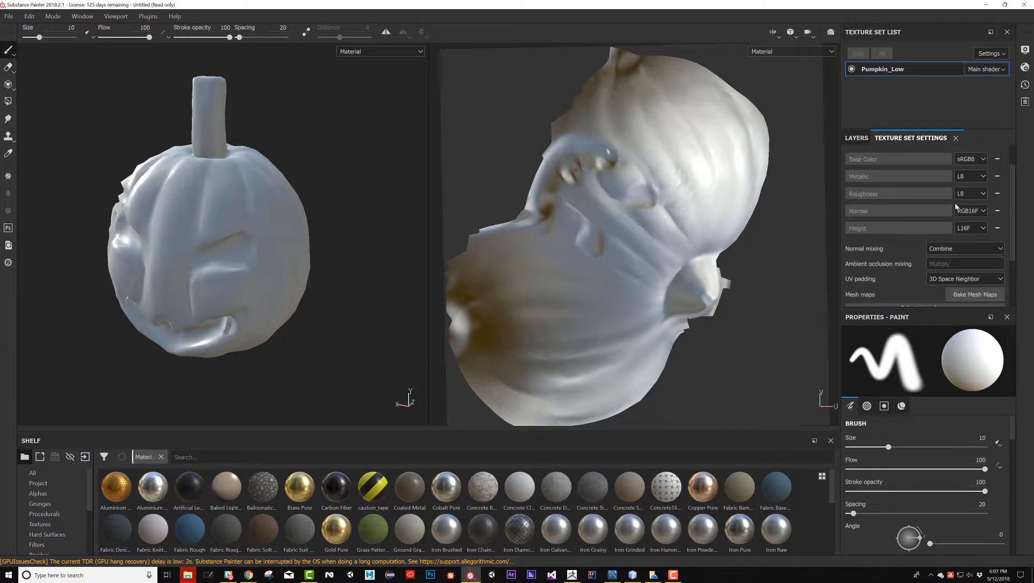
scroll(950, 236, down, 4)
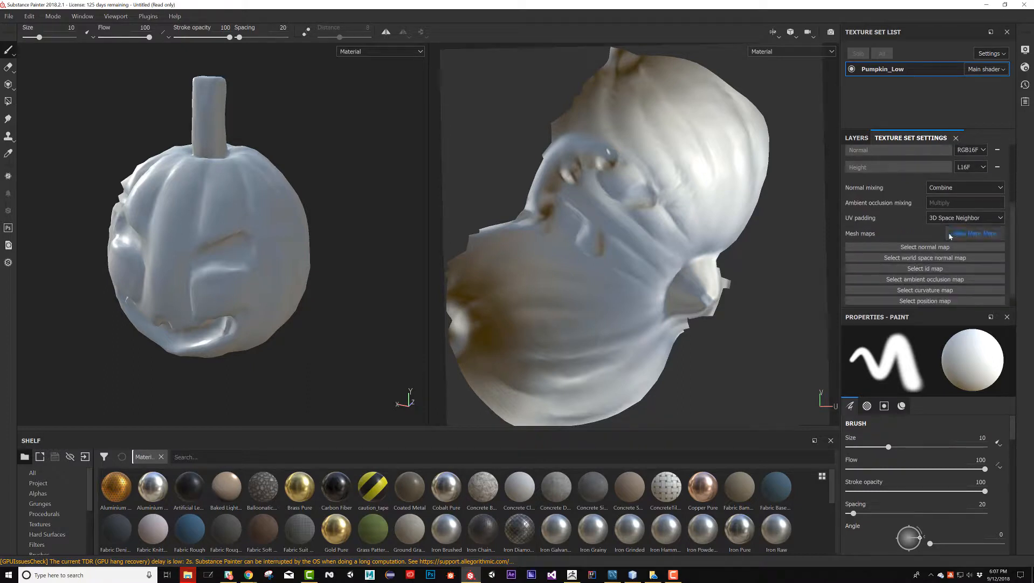
click(990, 235)
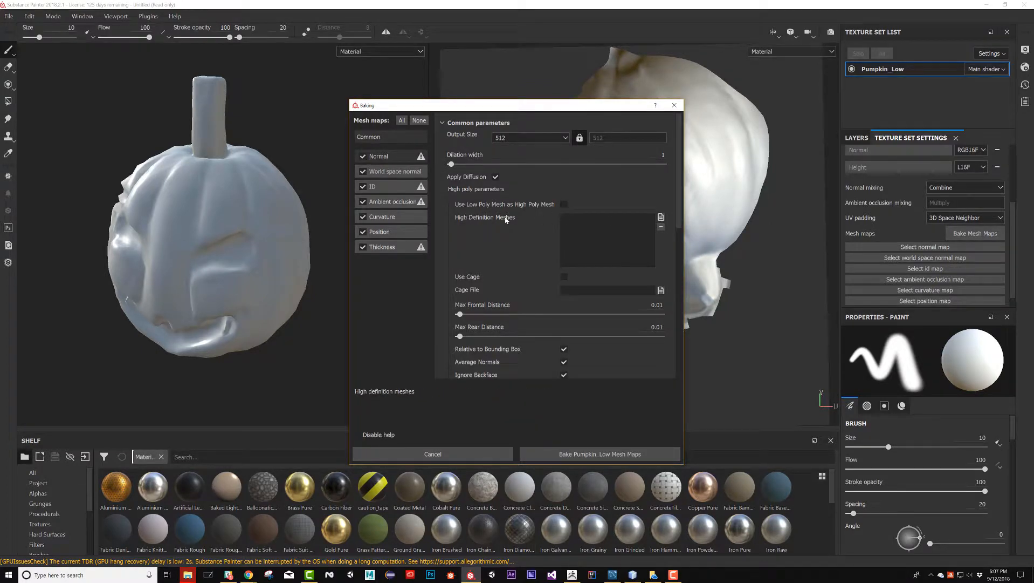
click(564, 219)
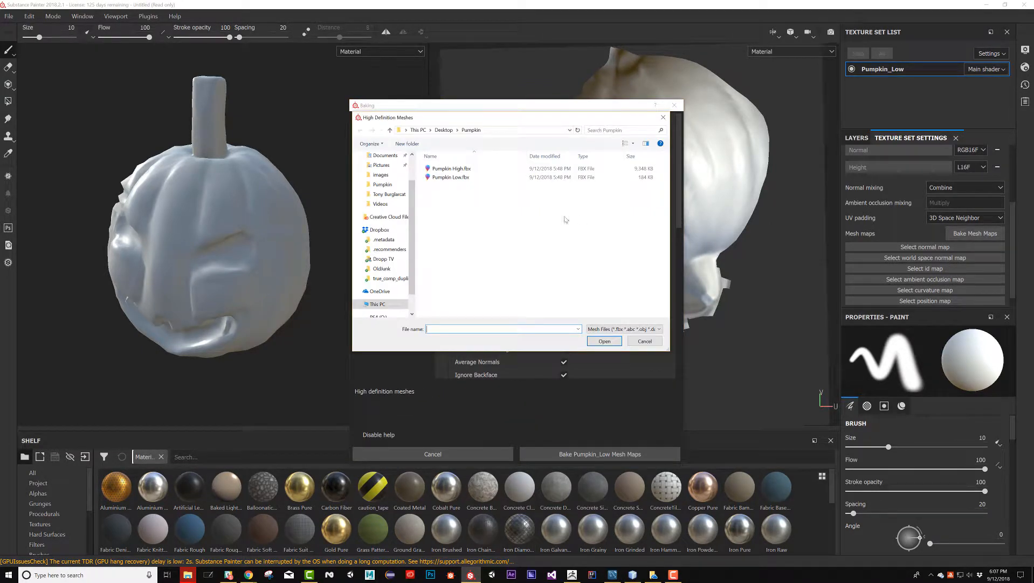
double_click(464, 171)
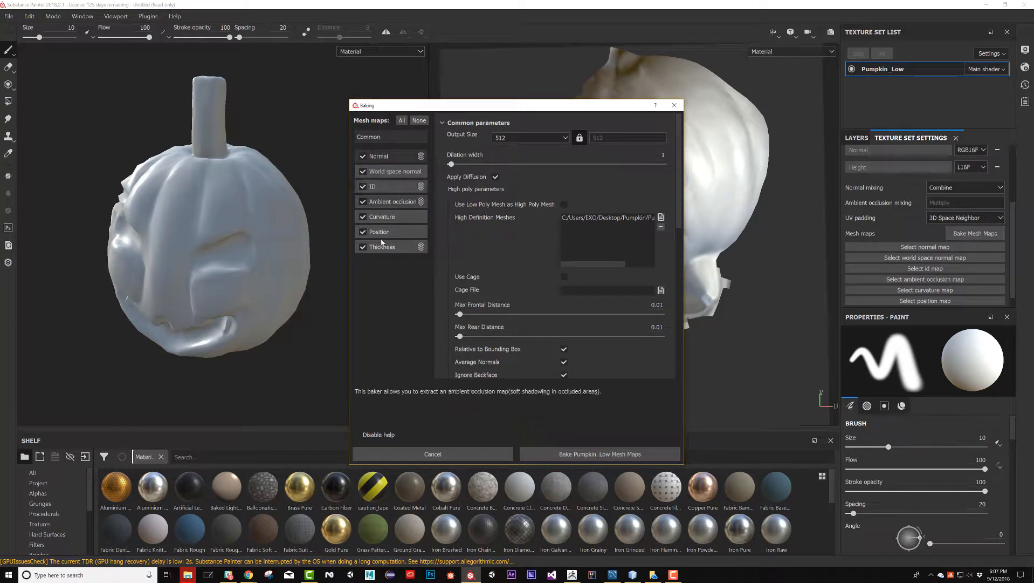
Review the ID baker's color source and set the ambient occlusion baker's Max Occluder Distance to 1
click(385, 187)
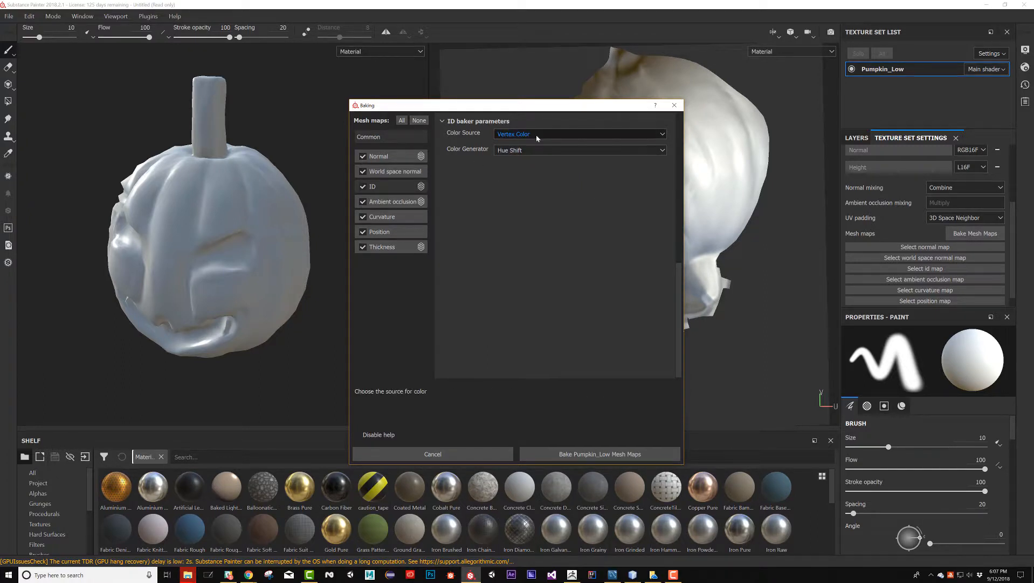
click(393, 202)
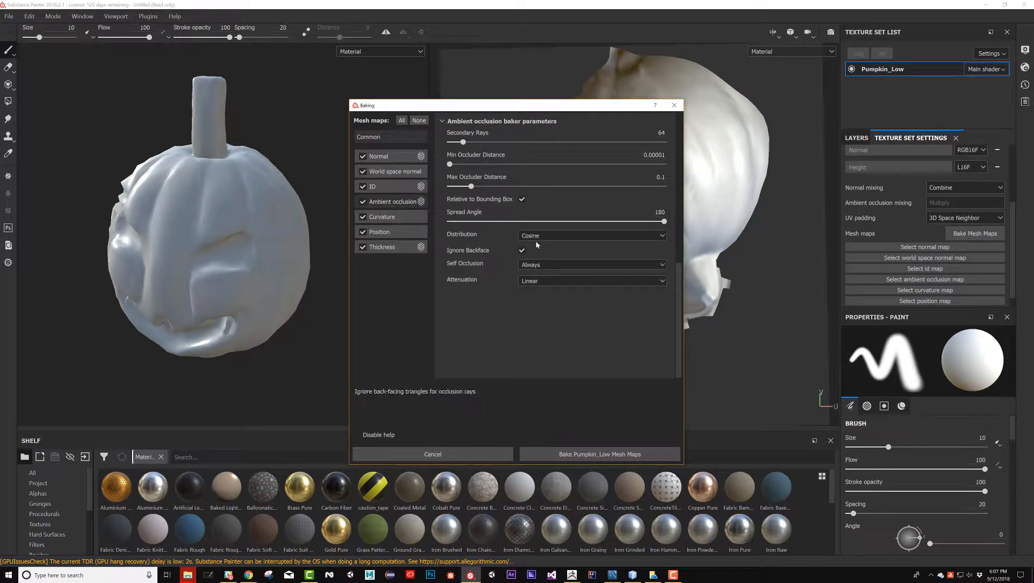
click(480, 187)
drag(481, 189, 686, 185)
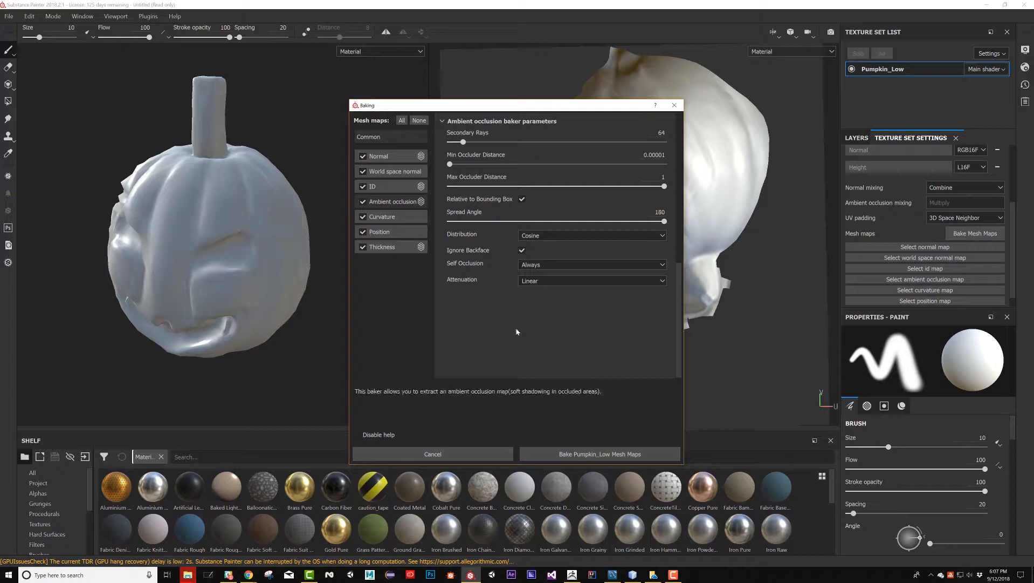
Change the output size in the common baking parameters and bake all the Pumpkin_Low mesh maps
click(402, 139)
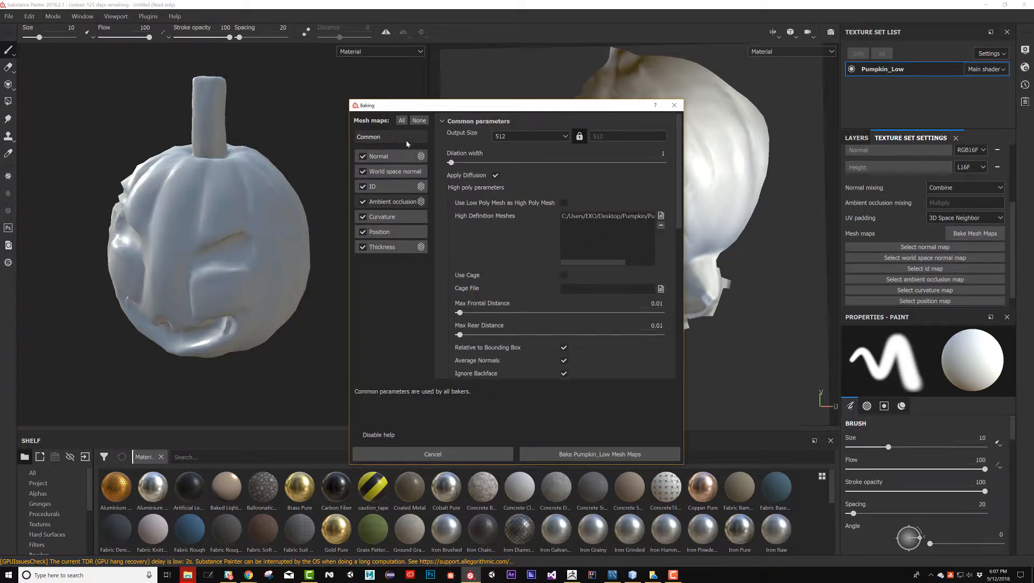
click(545, 132)
click(529, 184)
click(590, 454)
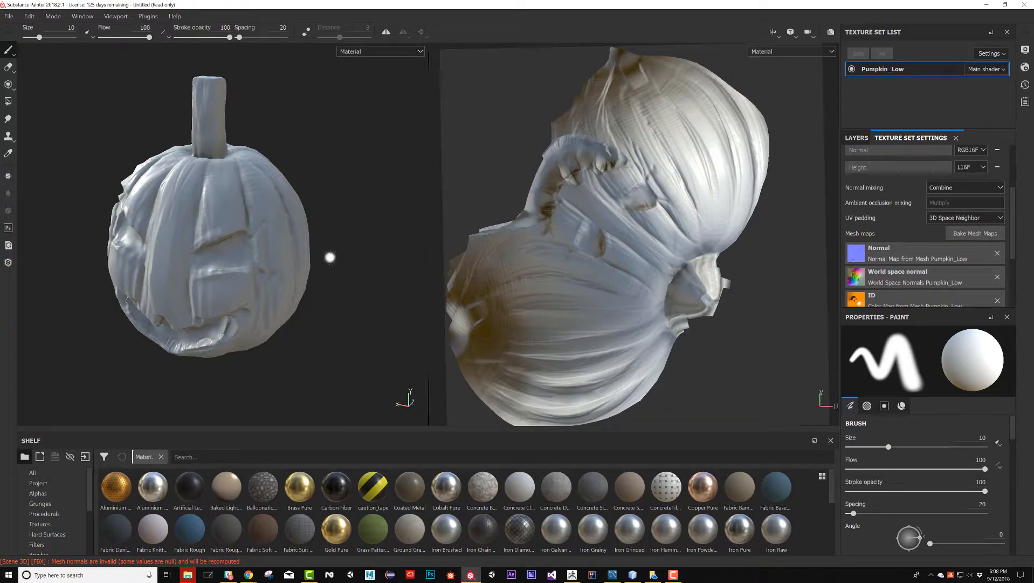
Examine the baked surface detail around the pumpkin, including with the Polygon Fill tool's wireframe shown
alt+drag(330, 259, 339, 220)
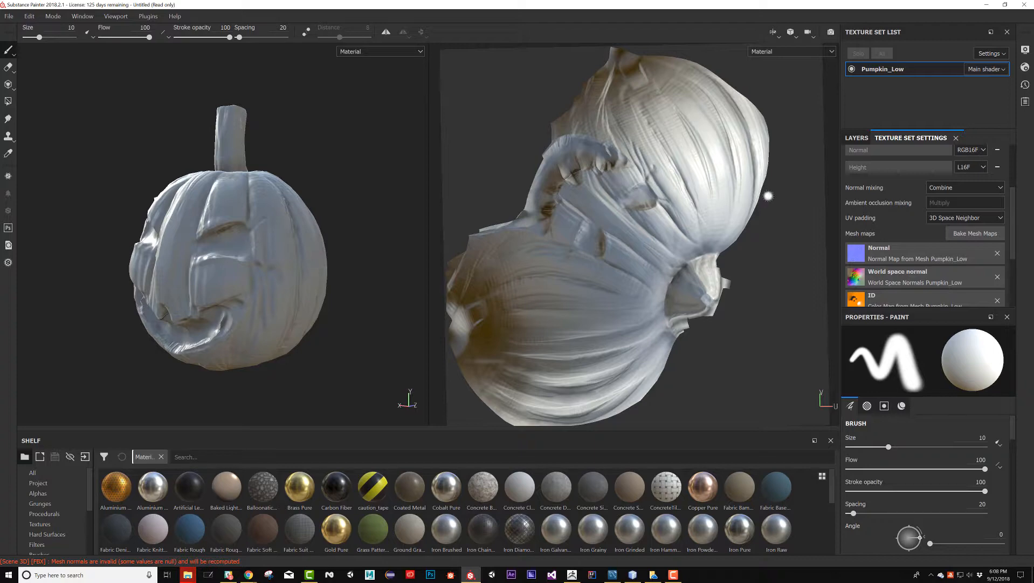
alt+right_drag(331, 250, 359, 185)
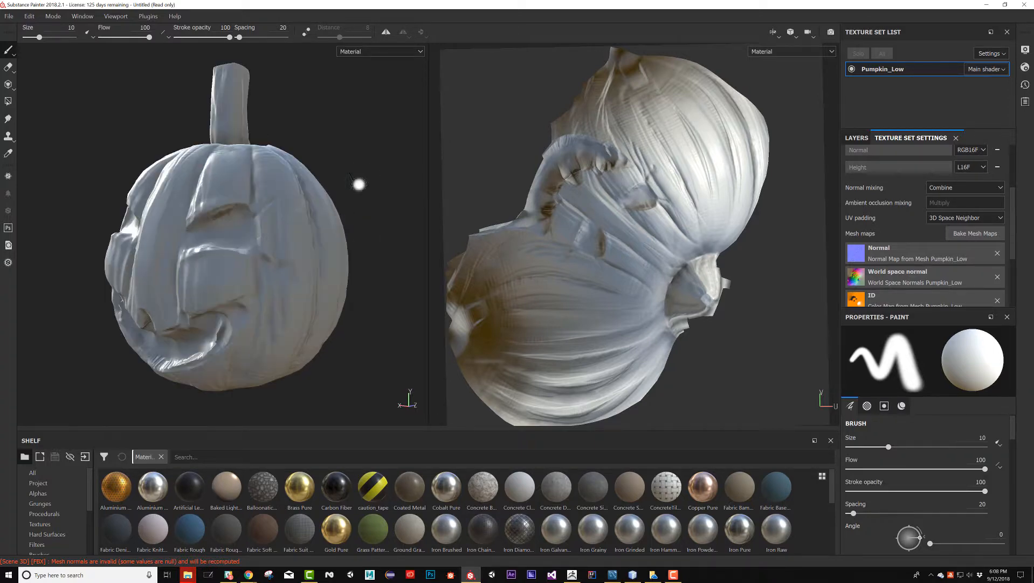
mouse_move(358, 184)
alt+mouse_down()
mouse_move(393, 162)
mouse_move(342, 169)
alt+mouse_up()
key(4)
alt+middle_drag(342, 169, 256, 216)
mouse_move(256, 217)
alt+right_down()
mouse_move(211, 207)
mouse_move(253, 186)
mouse_move(269, 190)
alt+right_up()
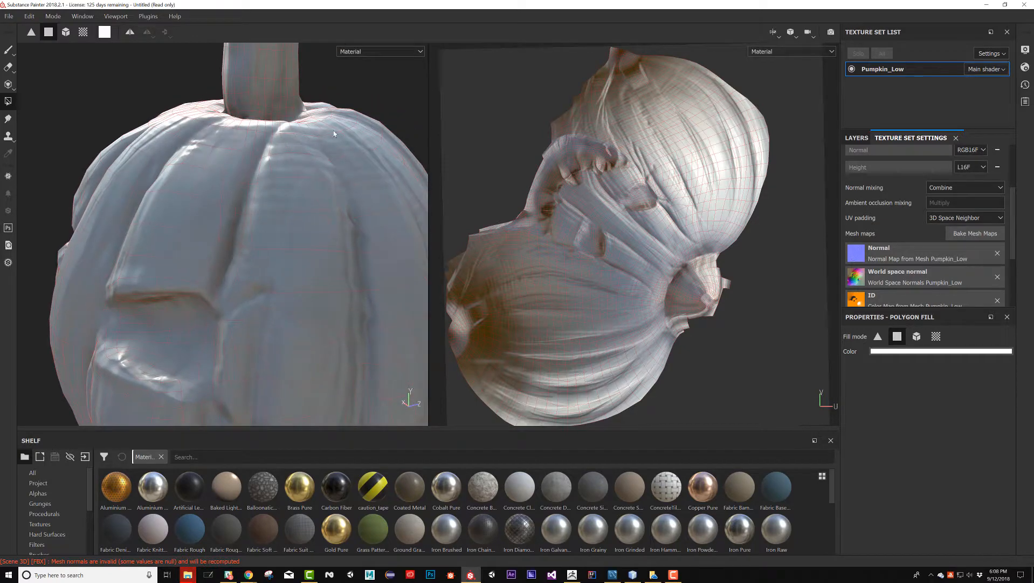
alt+right_drag(334, 133, 170, 151)
alt+drag(171, 151, 258, 238)
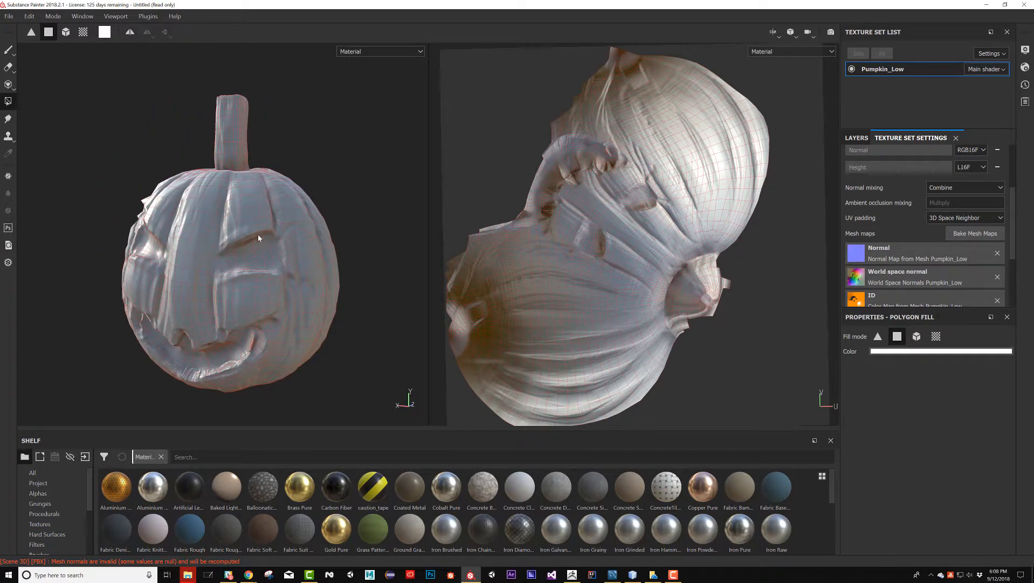
Add a fill layer above Layer 1 and bring up its material channel settings
click(856, 138)
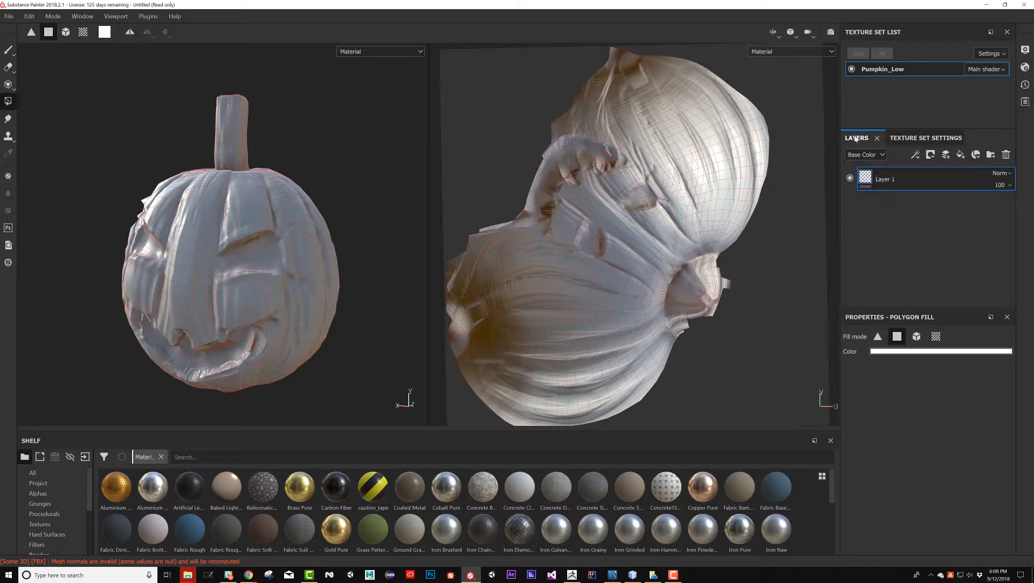
click(960, 155)
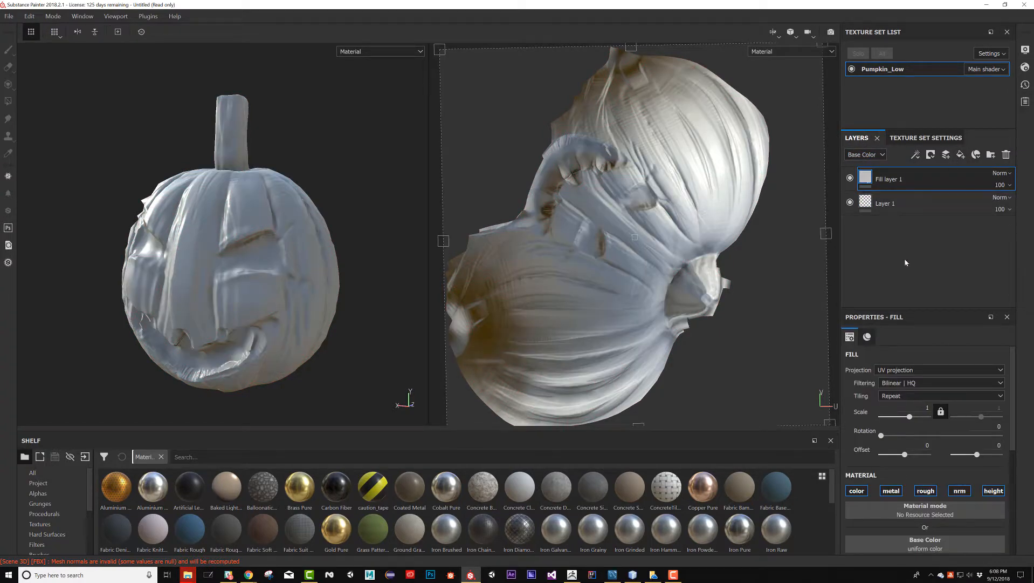
scroll(952, 414, down, 5)
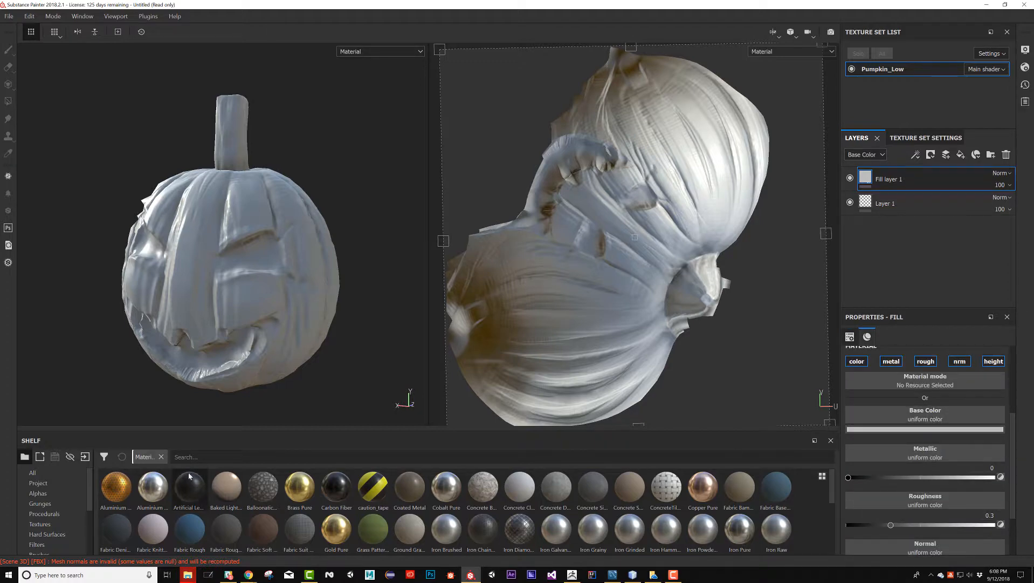
Enlarge the shelf, show its textures, and assign the Color Map from Mesh Pumpkin_Low as the fill layer's Base Color
drag(125, 429, 87, 286)
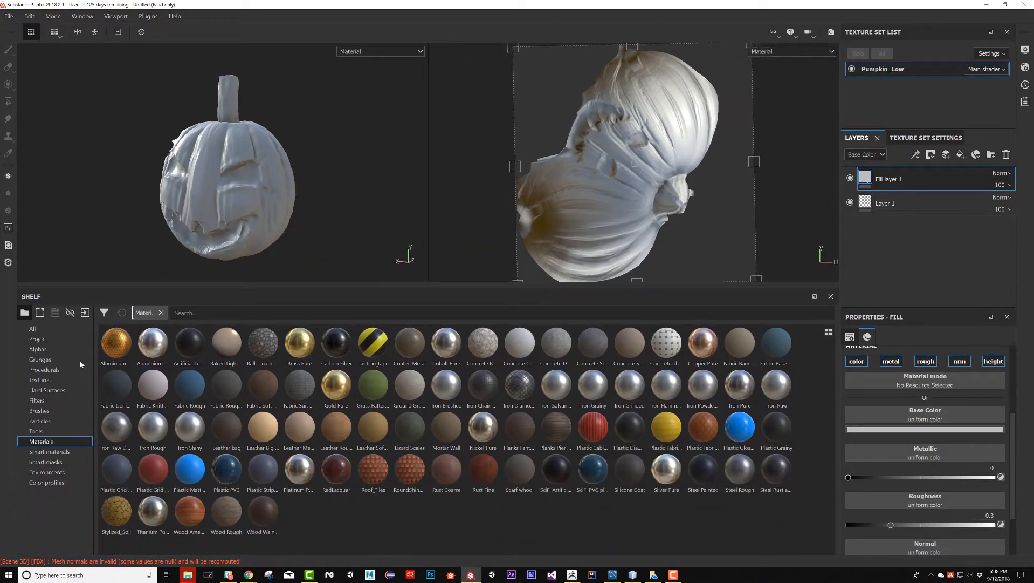
click(41, 380)
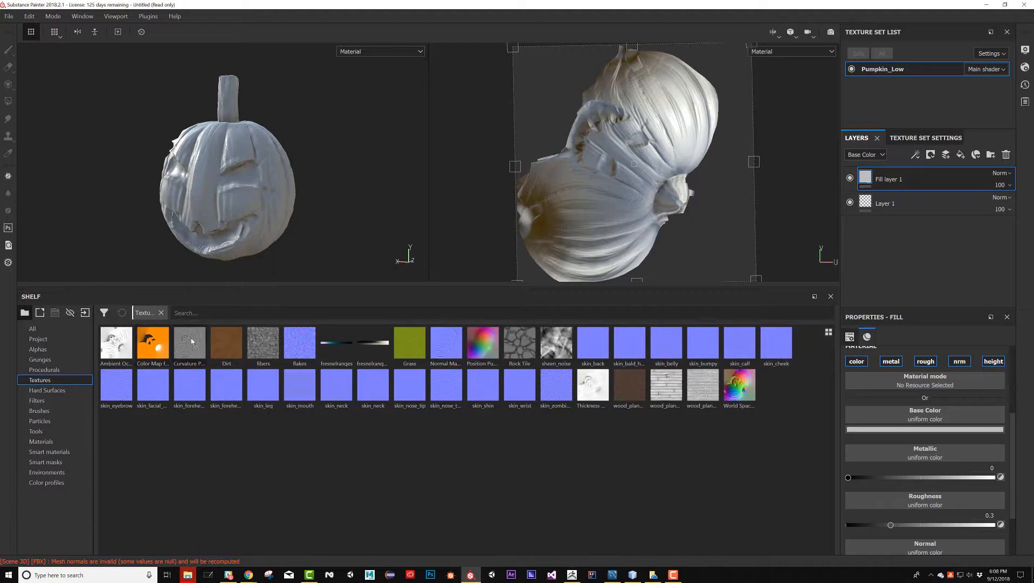
mouse_move(192, 341)
mouse_move(158, 345)
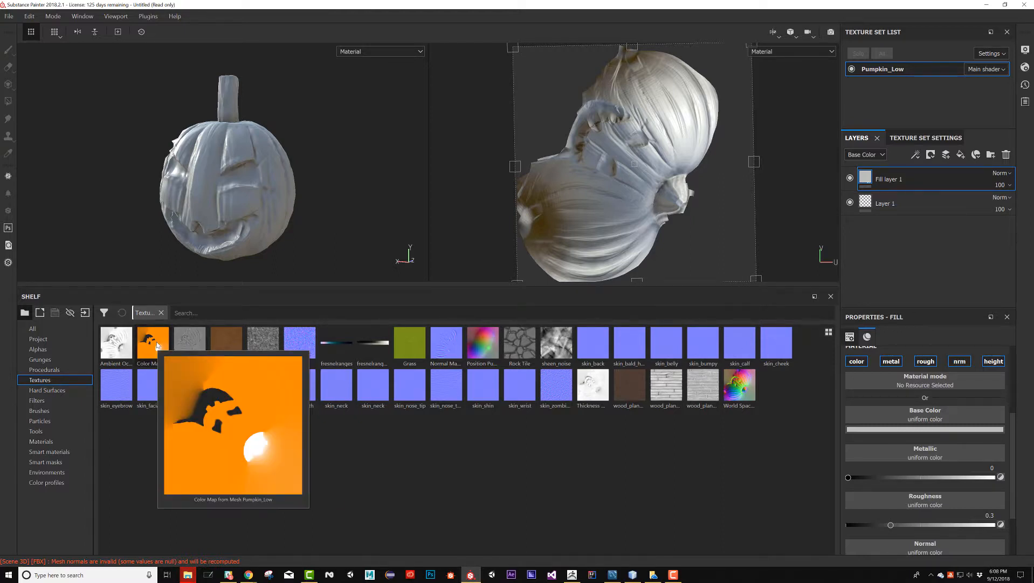
drag(149, 339, 924, 414)
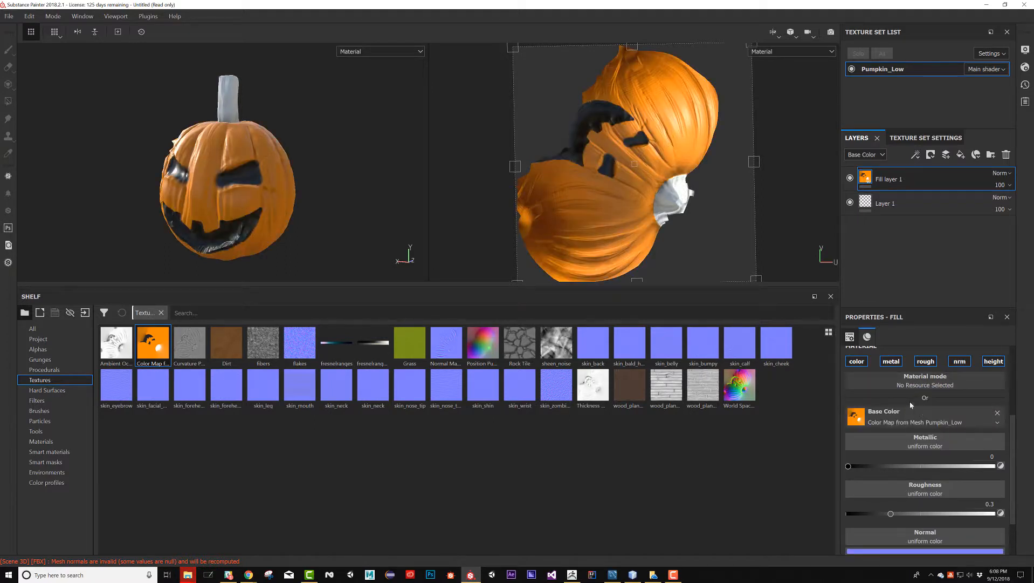
alt+drag(257, 188, 283, 198)
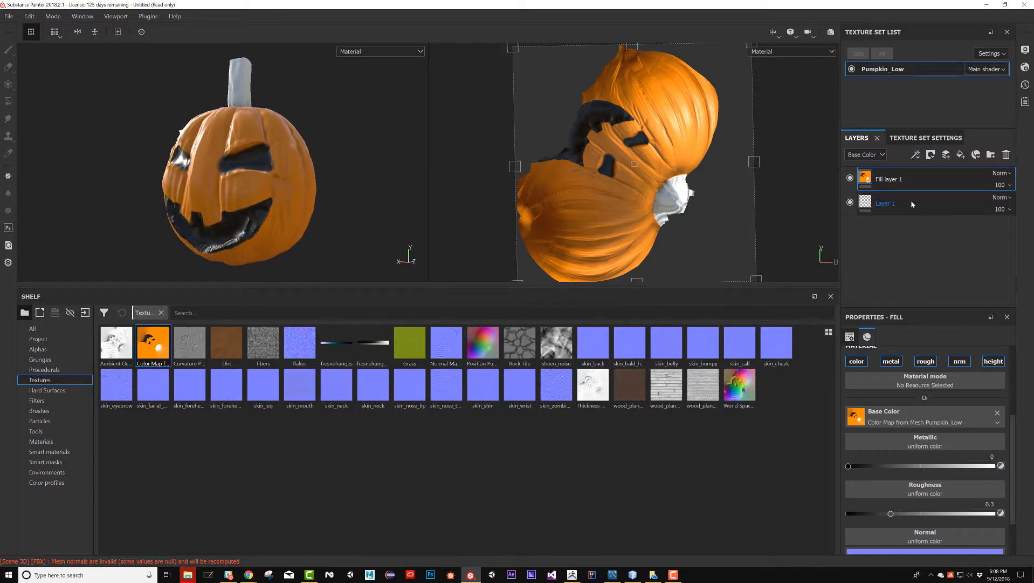
Move Layer 1 above Fill layer 1, and add and delete an extra paint layer
drag(948, 203, 962, 163)
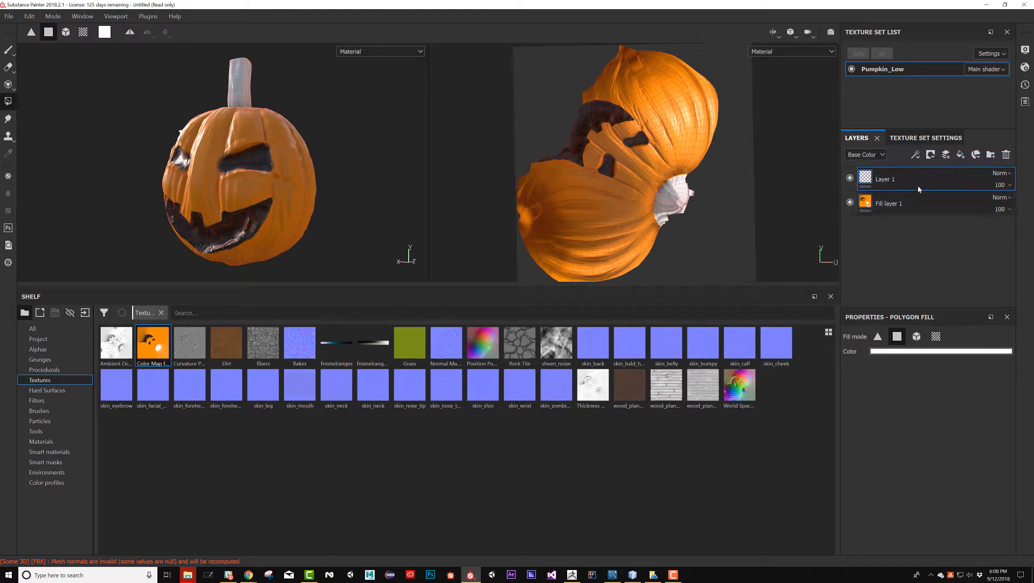
click(947, 155)
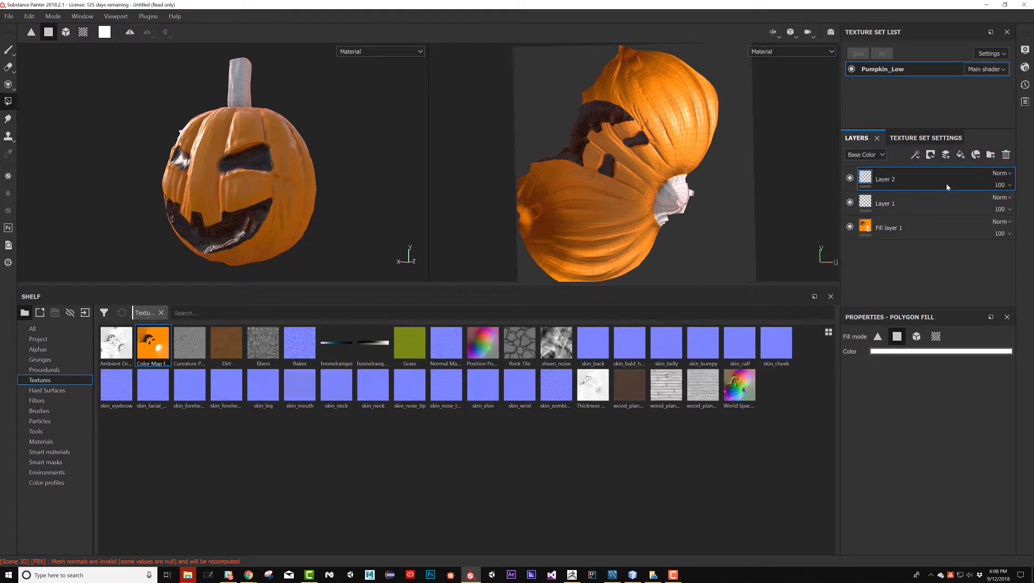
key(Delete)
Activate the Paint tool for the carved face and give the brush a hard edge and a size of about 16.35
alt+drag(241, 182, 319, 160)
alt+right_drag(329, 165, 450, 201)
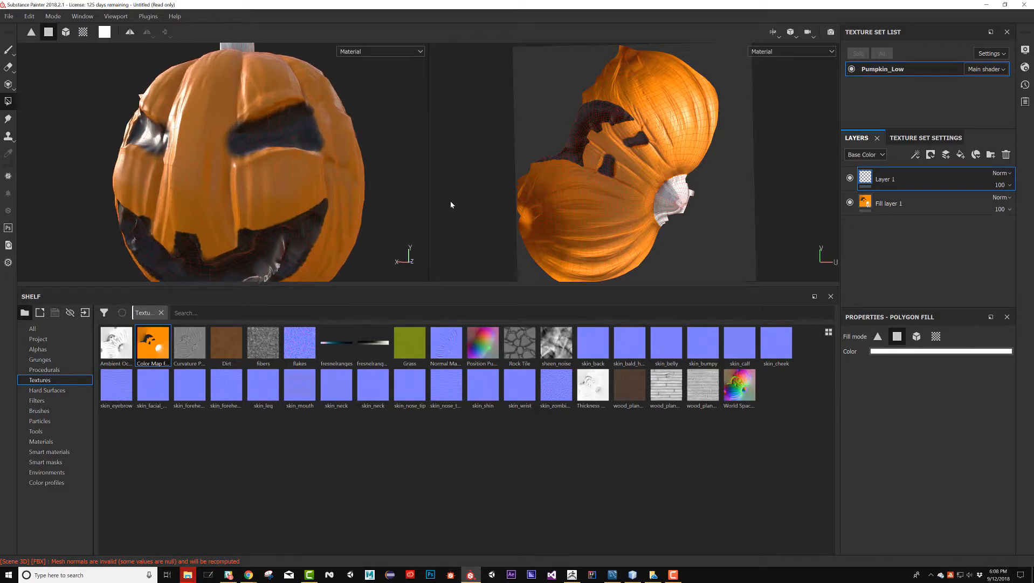
alt+middle_drag(276, 186, 305, 181)
alt+drag(345, 162, 308, 148)
mouse_move(307, 148)
alt+right_down()
mouse_move(351, 154)
mouse_move(341, 131)
mouse_move(310, 135)
alt+right_up()
key(1)
alt+drag(343, 147, 356, 147)
alt+middle_drag(356, 147, 318, 173)
alt+right_drag(318, 173, 209, 156)
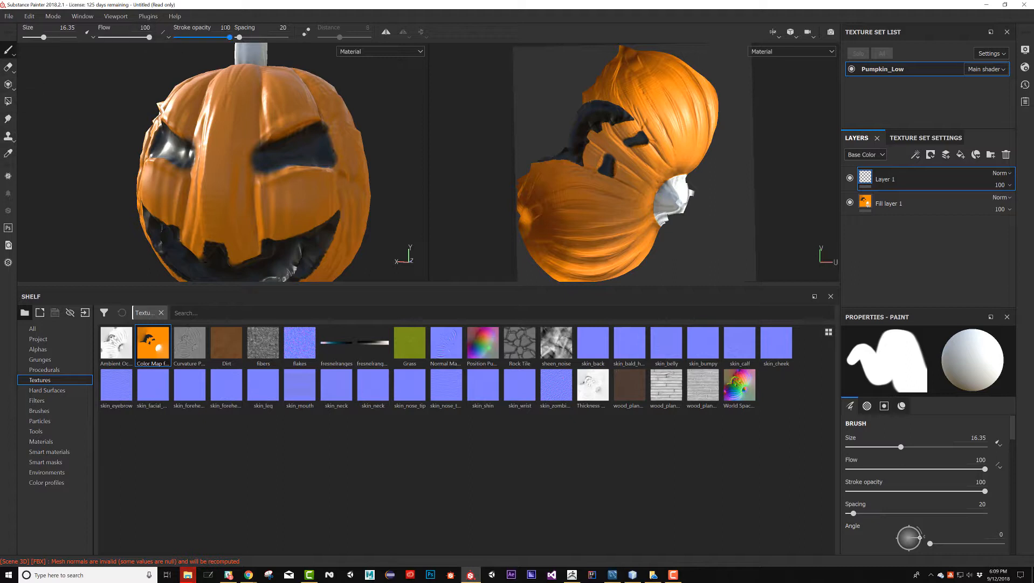
Turn on painting symmetry, reduce the brush size to about 11.73, and set the brush's Base Color to red
click(387, 31)
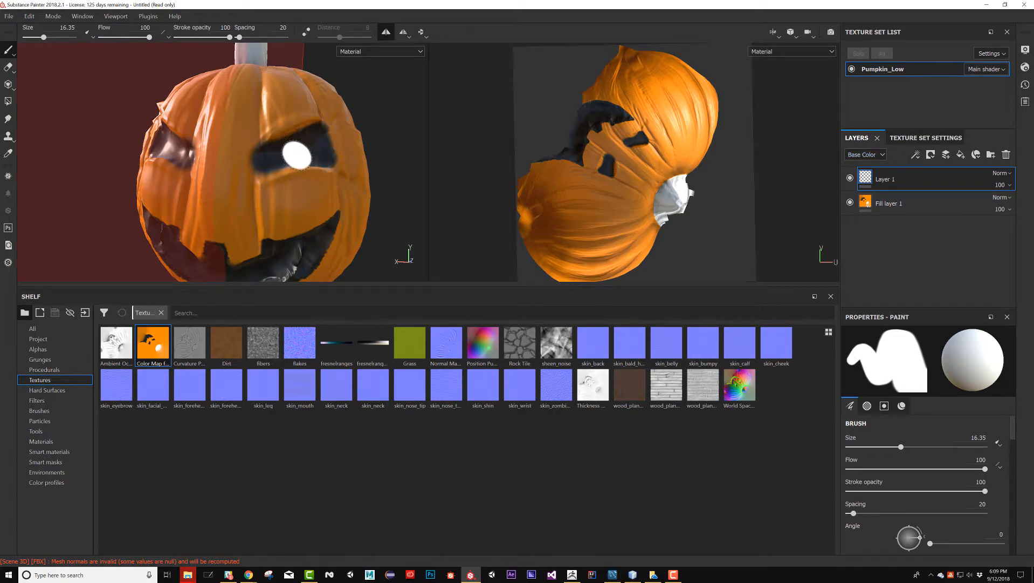
ctrl+right_drag(296, 154, 280, 155)
scroll(926, 443, down, 5)
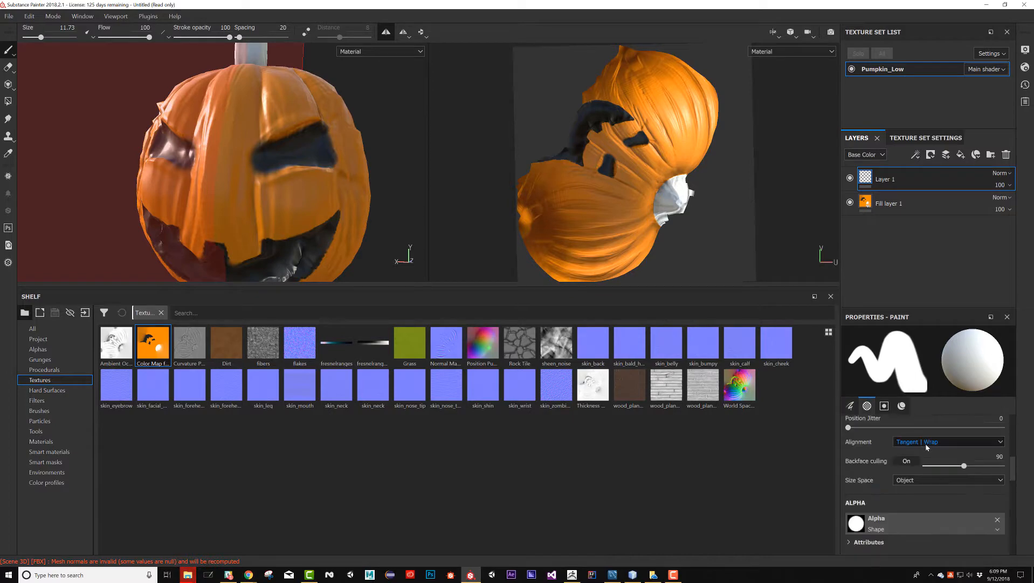
scroll(927, 464, down, 4)
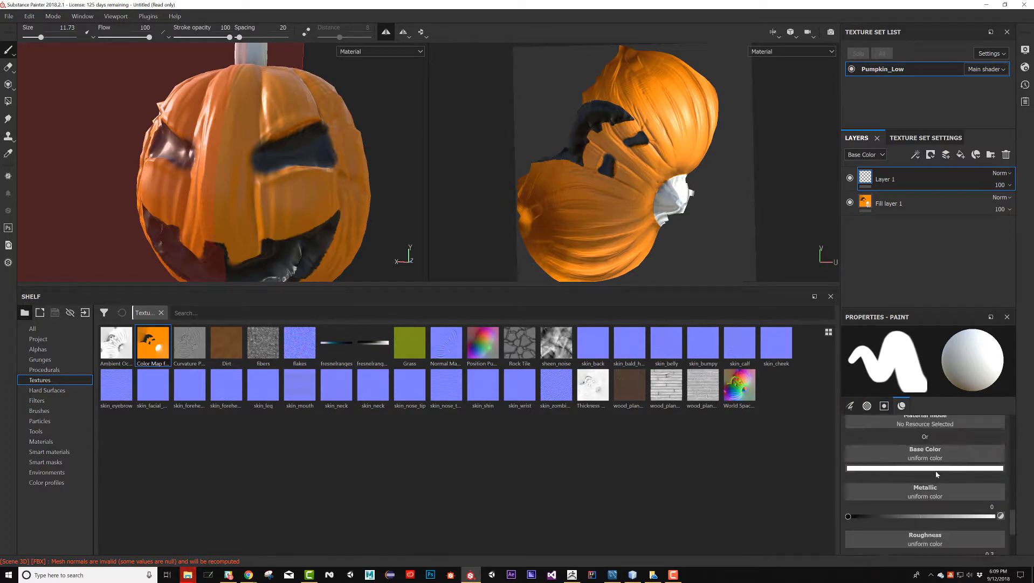
click(928, 468)
click(964, 356)
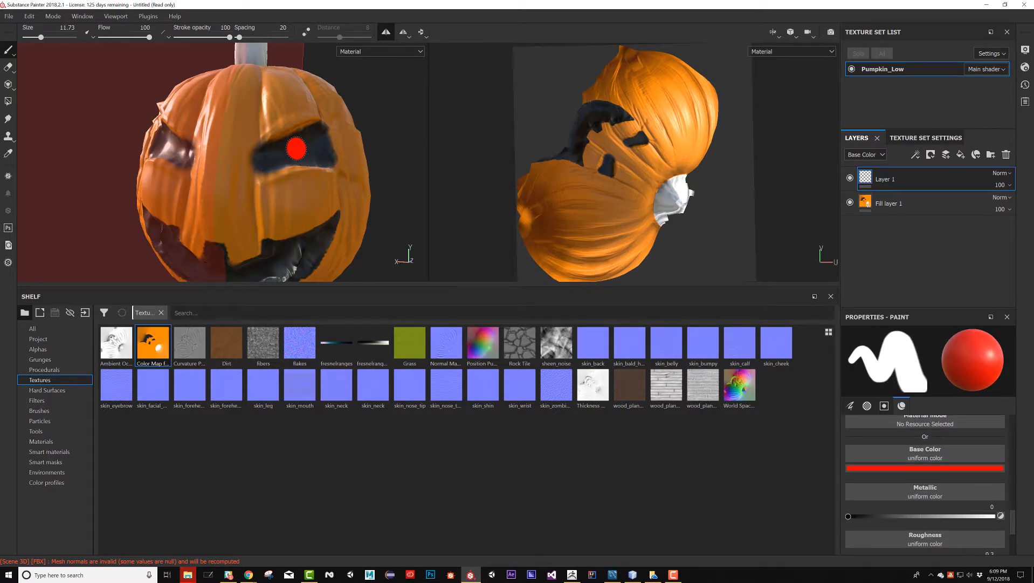
Paint mirrored red pupils in the pumpkin's eyes on Layer 1 with the brush Height at 1, and turn symmetry off
click(295, 151)
mouse_move(305, 164)
alt+mouse_down()
mouse_move(358, 180)
mouse_move(296, 160)
alt+mouse_up()
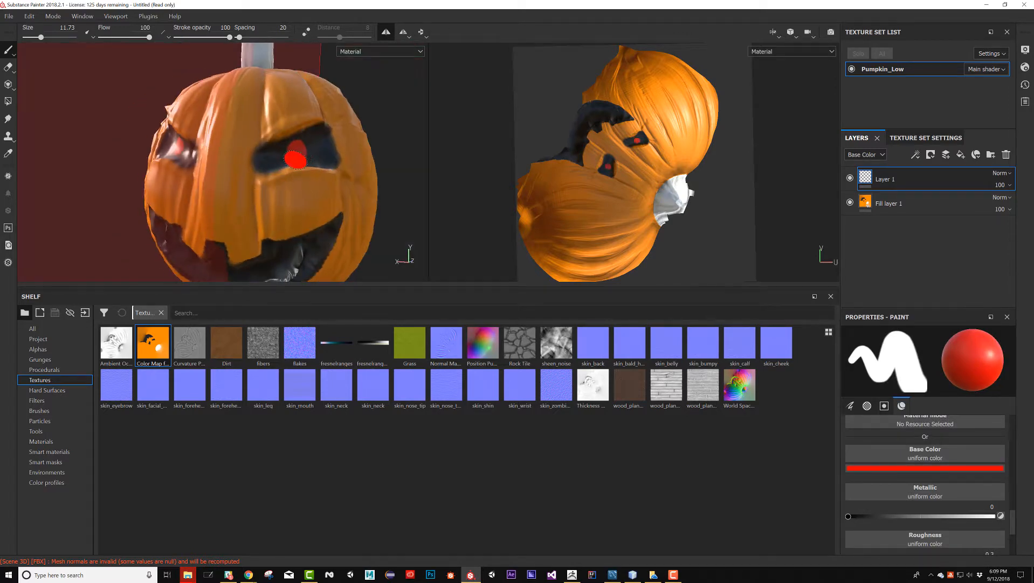
scroll(917, 485, down, 4)
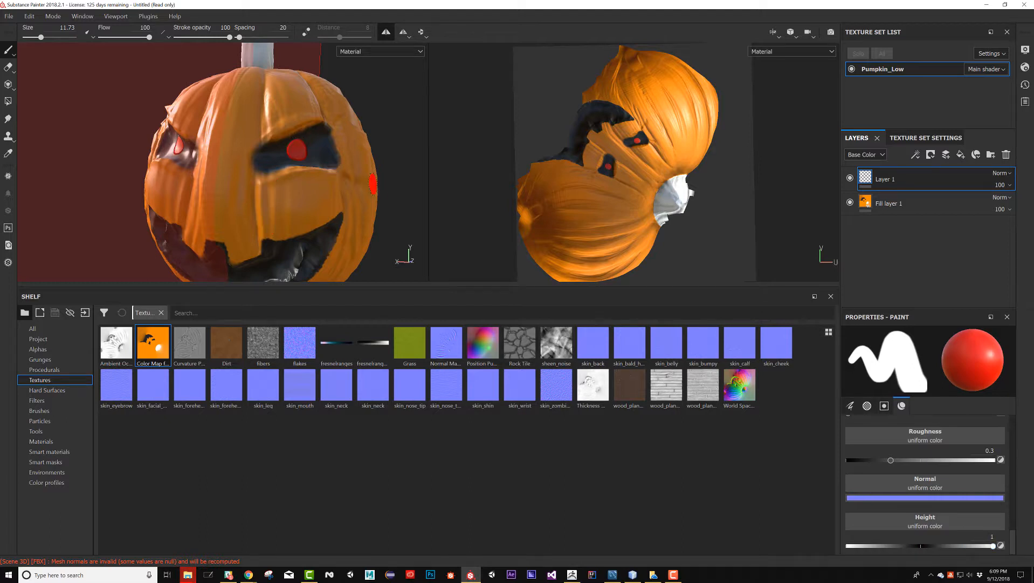
alt+drag(372, 184, 270, 165)
click(386, 32)
Paint the red letters EXO across the back side of the pumpkin on Layer 1 with brush Height 0 and a size of about 6.08
alt+drag(352, 126, 316, 142)
alt+right_drag(302, 153, 255, 164)
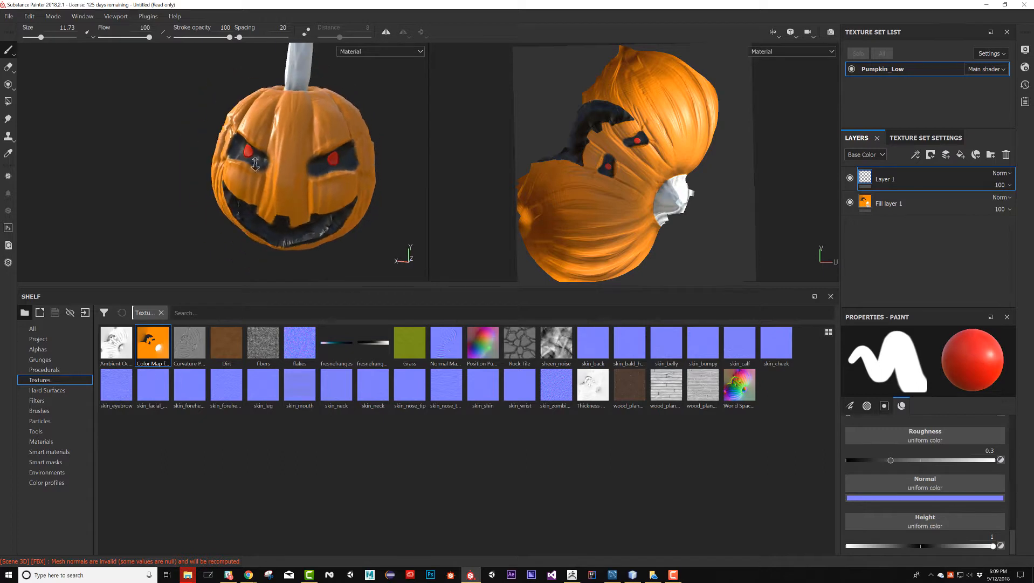
alt+drag(256, 165, 240, 147)
mouse_move(357, 149)
alt+mouse_down()
mouse_move(231, 159)
mouse_move(293, 157)
mouse_move(254, 164)
mouse_move(246, 177)
mouse_move(349, 203)
mouse_move(249, 196)
alt+mouse_up()
mouse_move(291, 176)
ctrl+right_down()
mouse_move(318, 167)
mouse_move(318, 180)
ctrl+right_up()
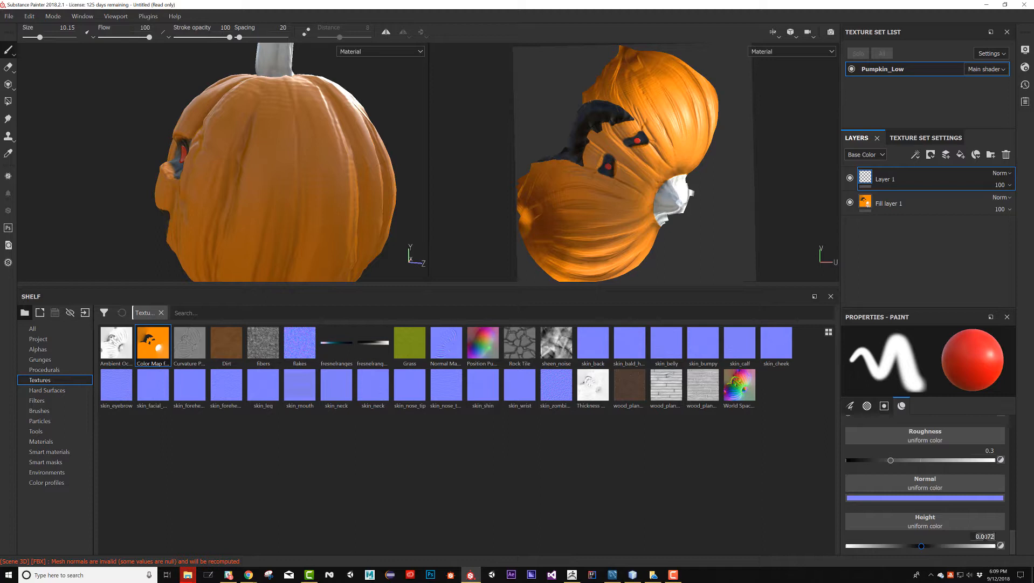
alt+drag(319, 156, 283, 158)
alt+middle_drag(283, 158, 243, 144)
ctrl+right_drag(244, 150, 230, 150)
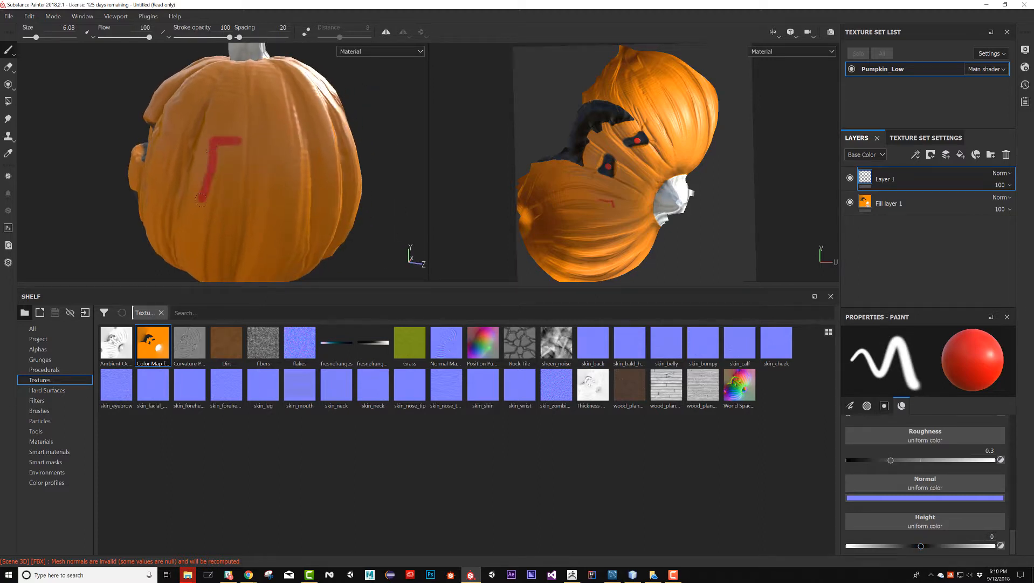
mouse_move(233, 217)
alt+mouse_down()
mouse_move(282, 148)
mouse_move(259, 201)
alt+mouse_up()
drag(247, 165, 293, 199)
drag(311, 155, 351, 169)
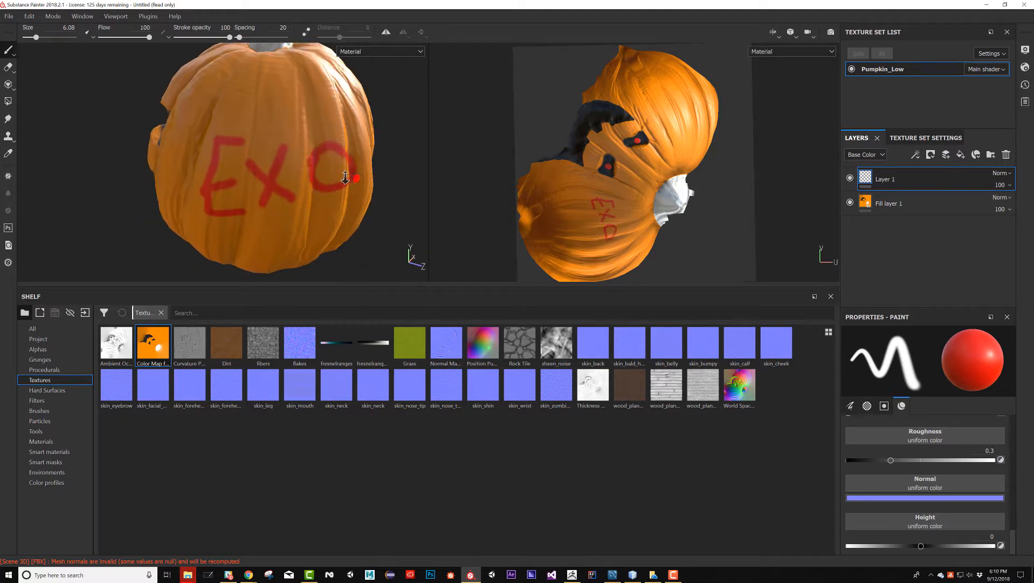
alt+right_drag(345, 178, 291, 180)
alt+drag(270, 178, 326, 175)
alt+middle_drag(327, 175, 326, 186)
alt+drag(292, 188, 348, 186)
alt+right_drag(348, 186, 393, 202)
alt+drag(243, 167, 231, 158)
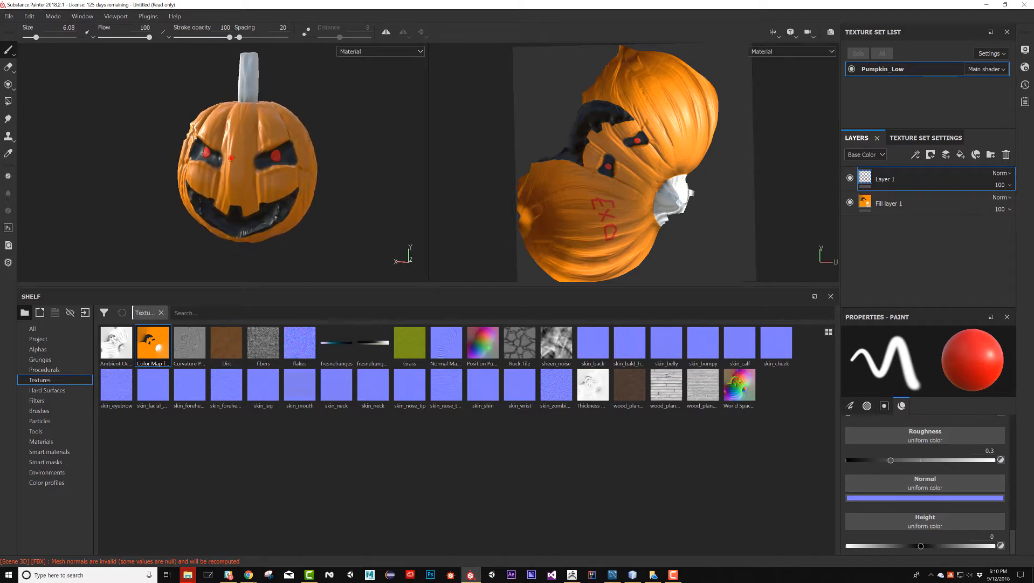
Start a texture export and browse to the Pumpkin folder on the Desktop for the output location
click(11, 18)
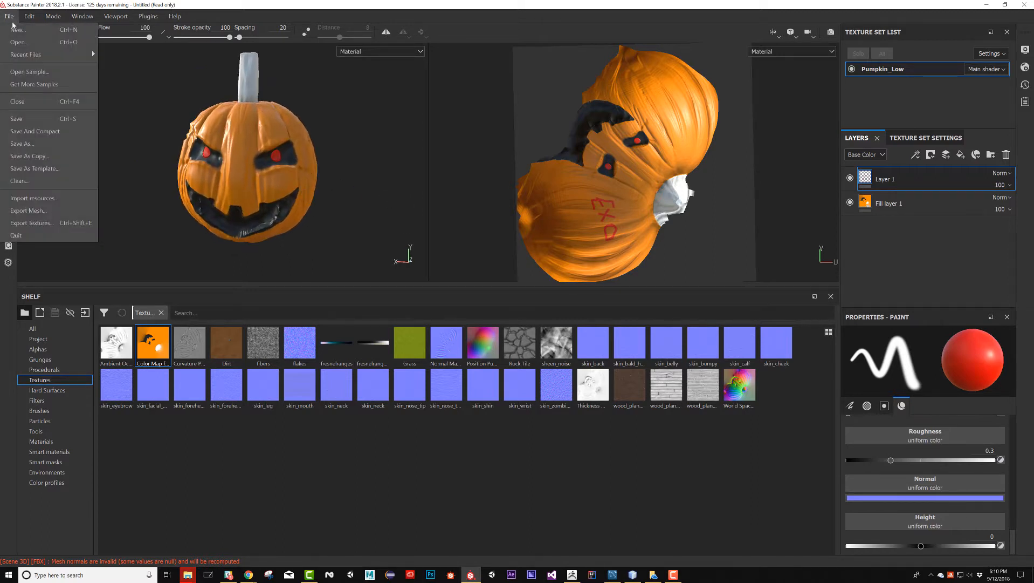
click(32, 223)
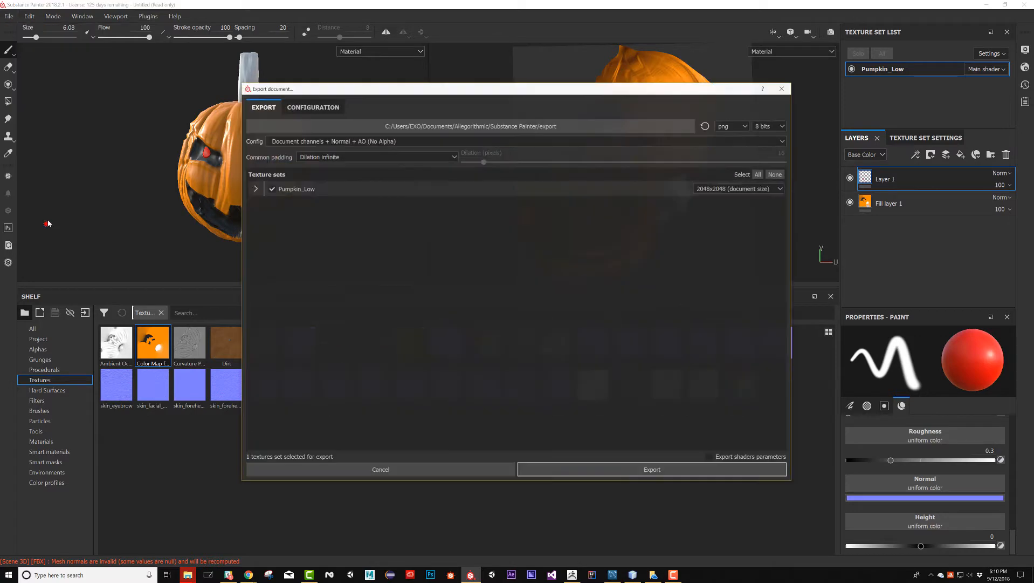
click(447, 128)
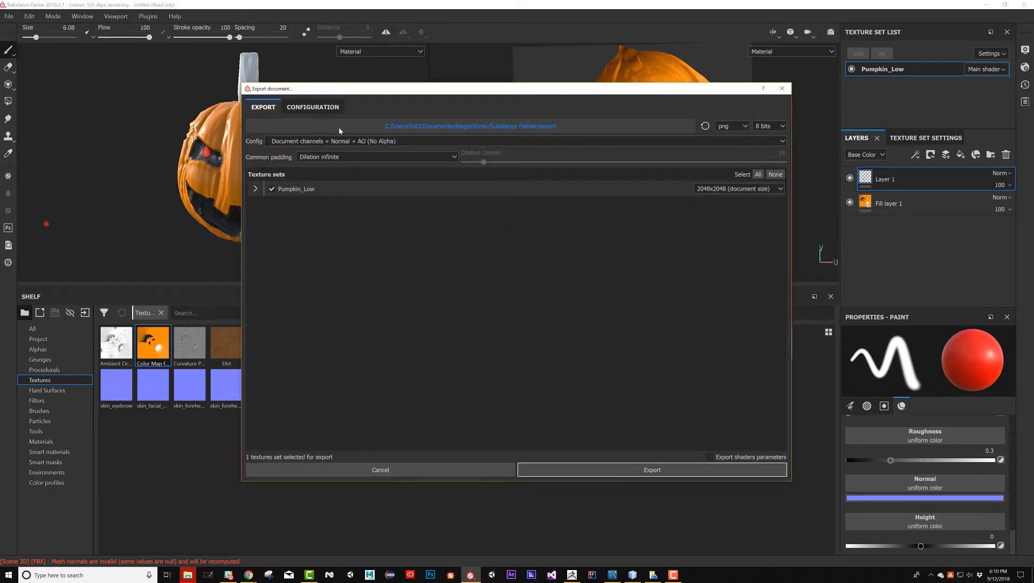
scroll(280, 152, up, 1)
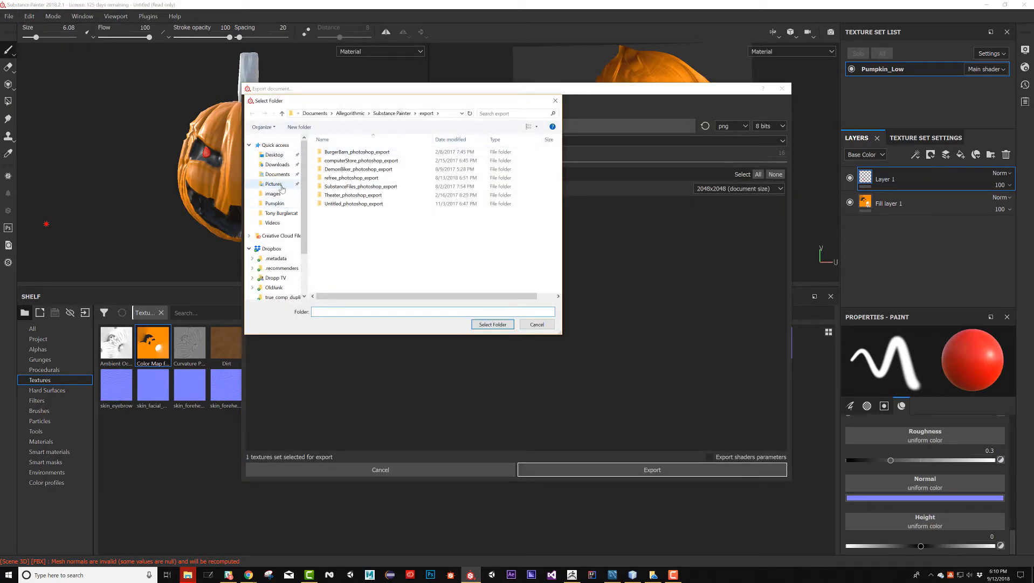
click(274, 155)
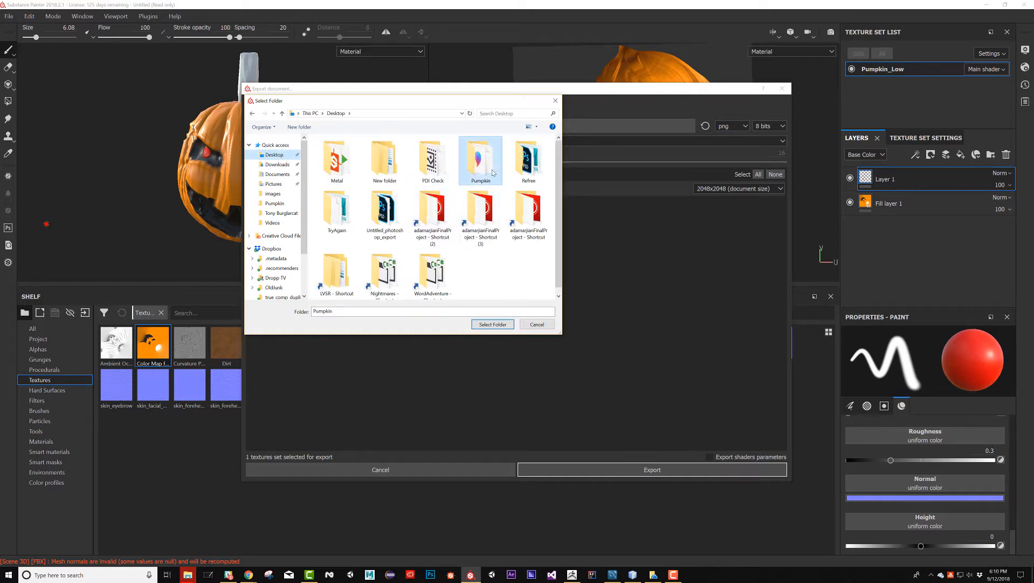
double_click(481, 160)
Create a folder named Textures inside the Pumpkin folder and choose it as the export destination
right_click(373, 214)
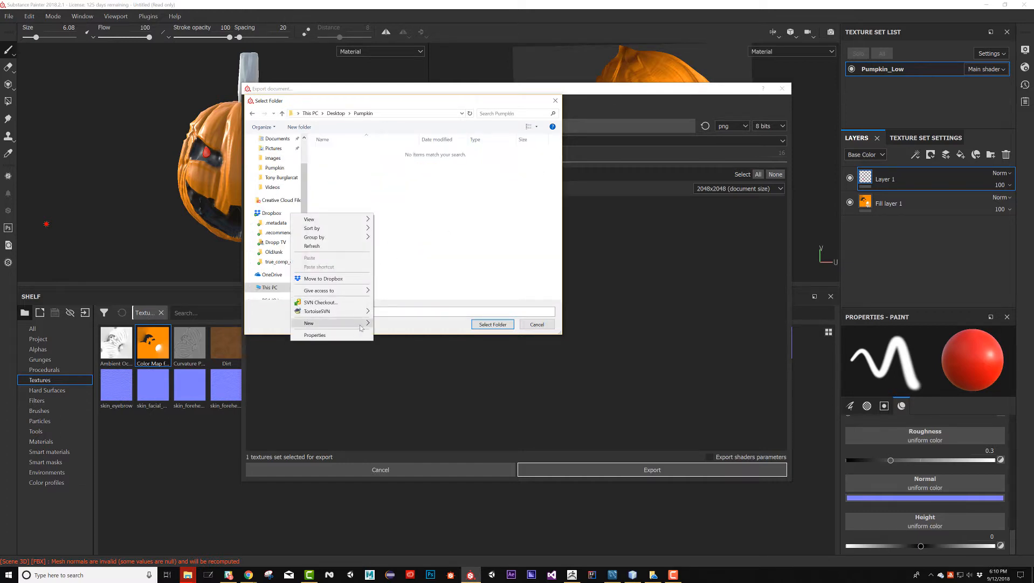
mouse_move(356, 323)
click(399, 324)
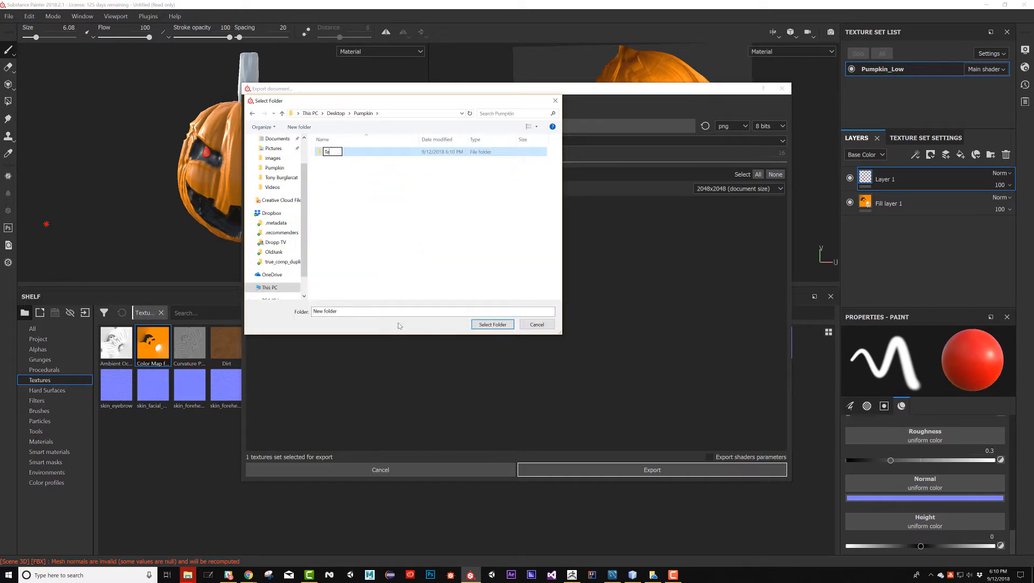
text(Textures)
key(Return)
double_click(404, 152)
click(493, 324)
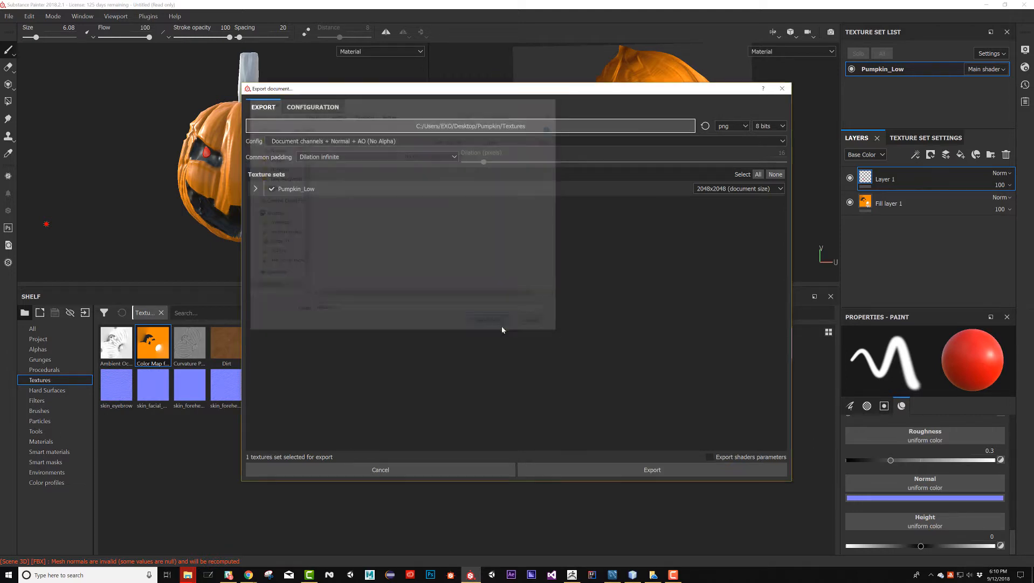
Set the export format to targa and export the Pumpkin_Low texture set
click(730, 126)
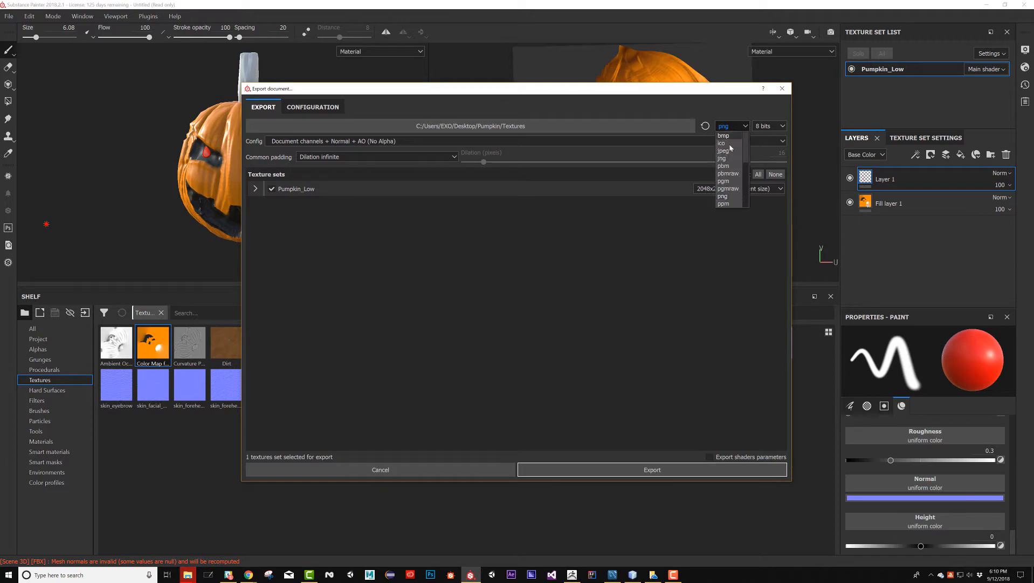
scroll(728, 177, down, 1)
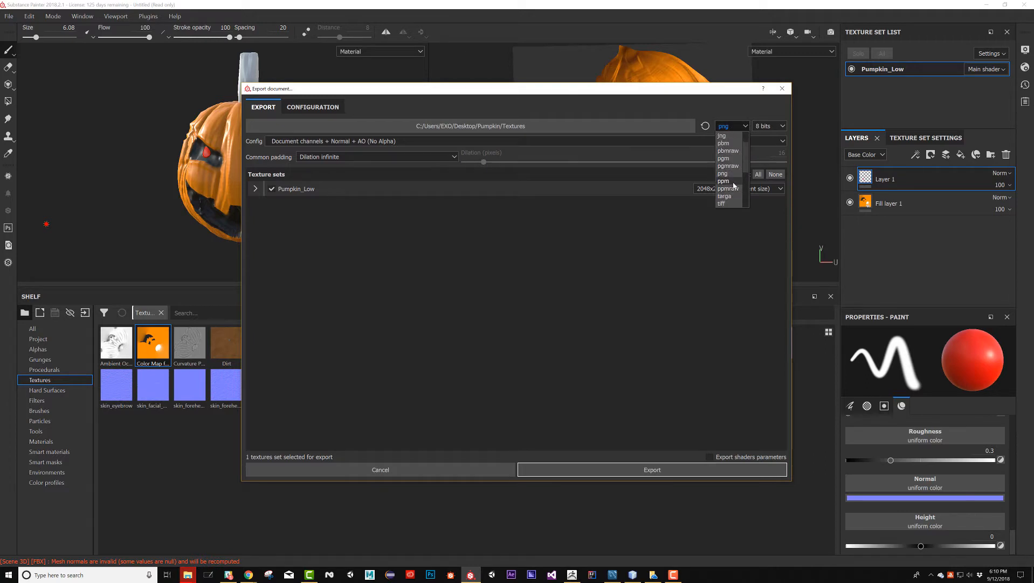
click(733, 197)
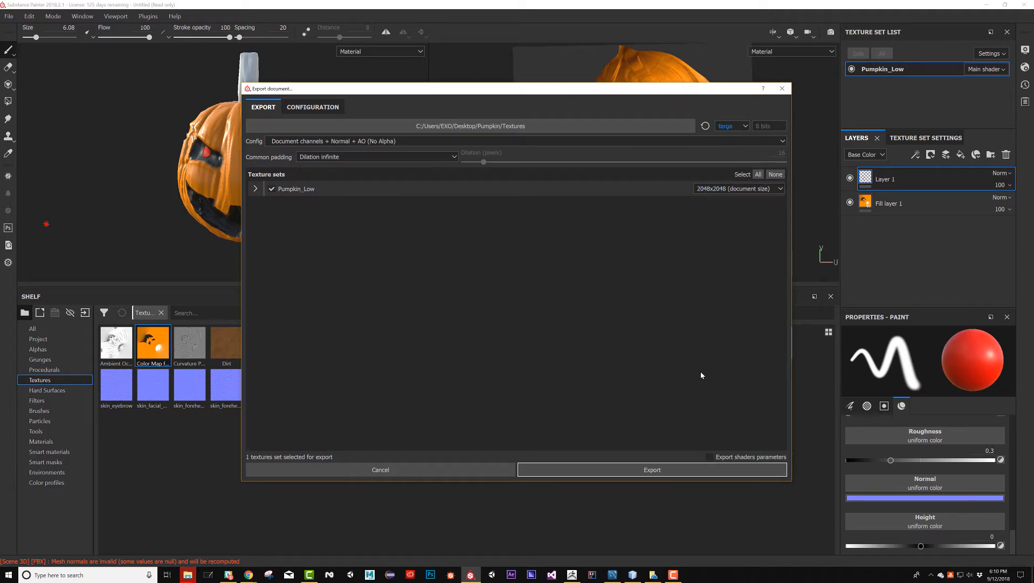
click(642, 470)
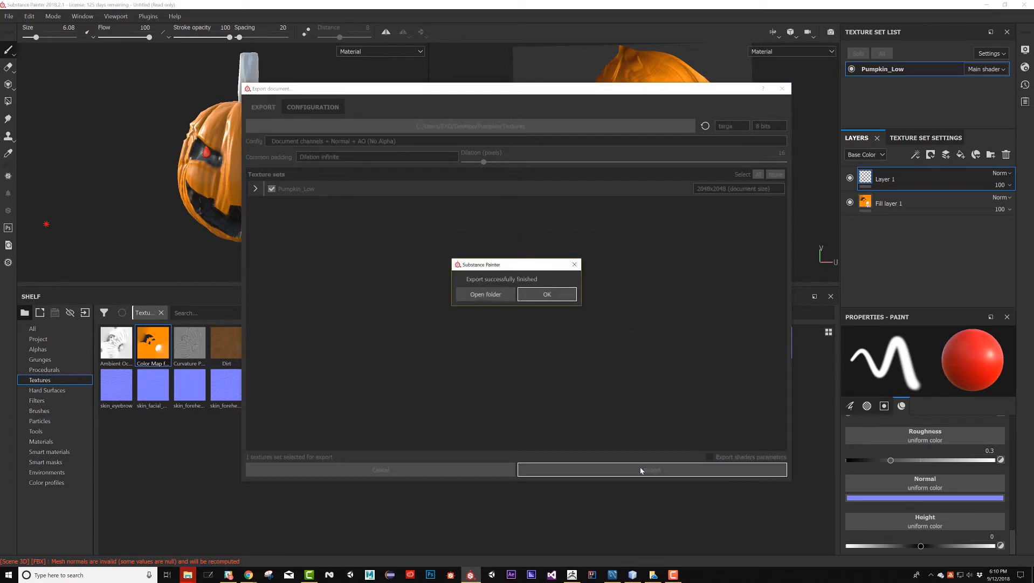
click(559, 297)
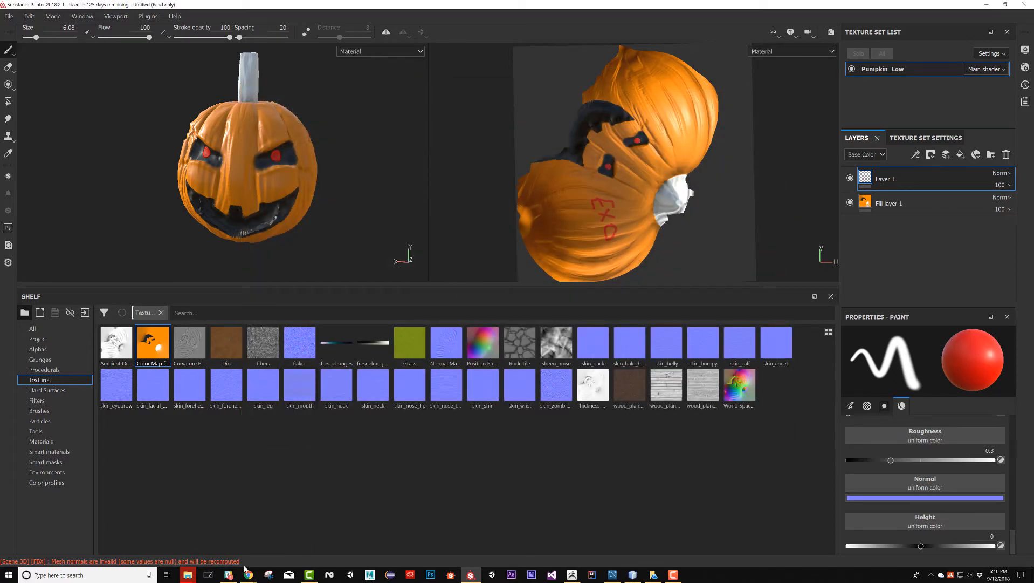
Switch to File Explorer, delete all the exported TGA files from the Desktop's Pumpkin/Textures folder, and return to Substance Painter
right_click(188, 575)
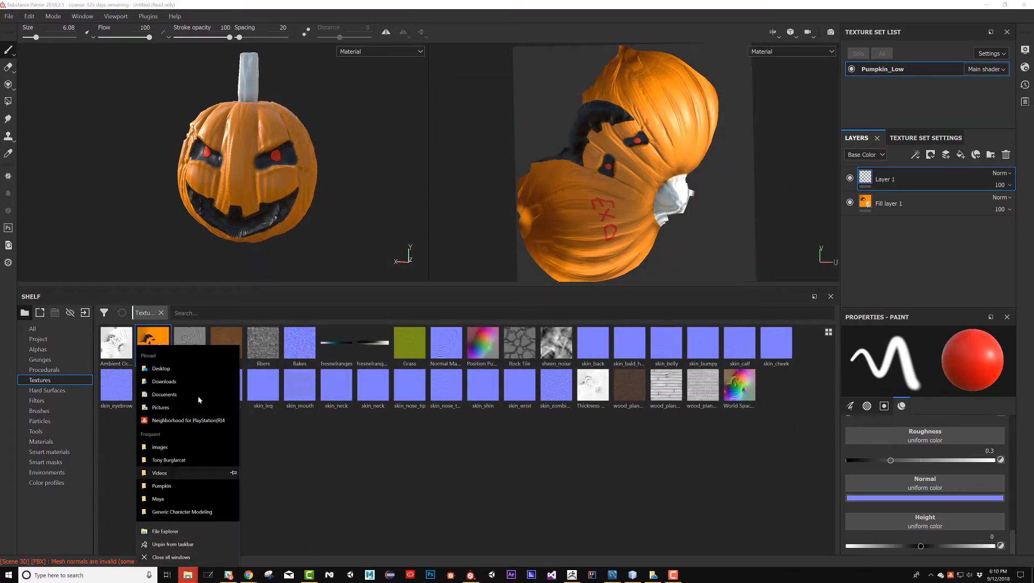
click(193, 368)
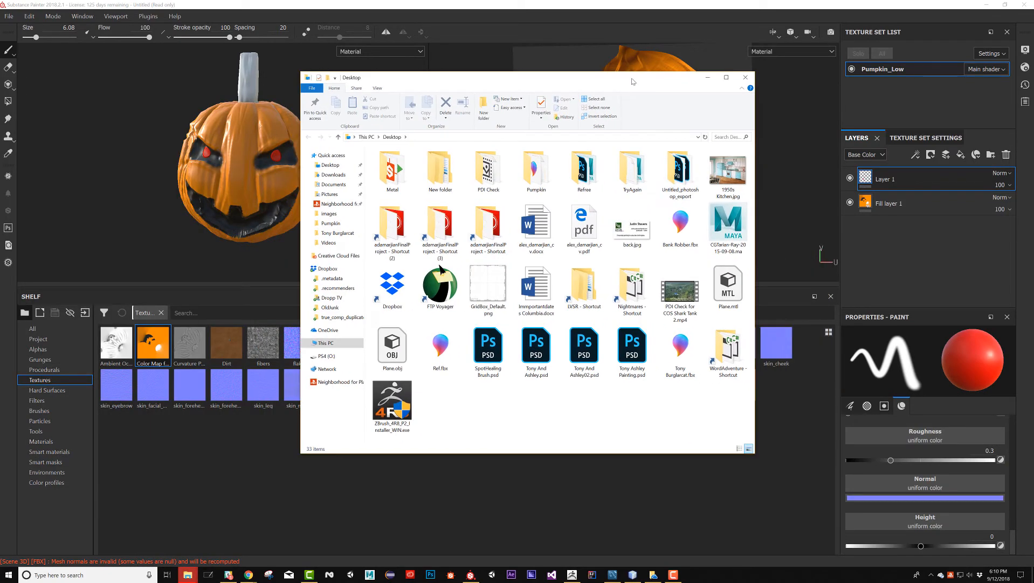
double_click(532, 176)
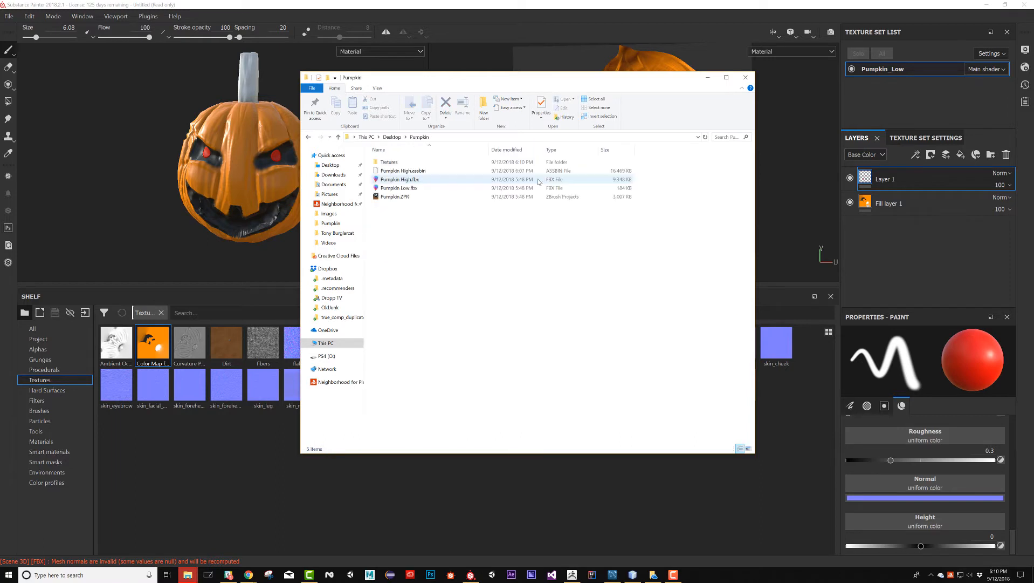
double_click(402, 171)
drag(385, 235, 701, 145)
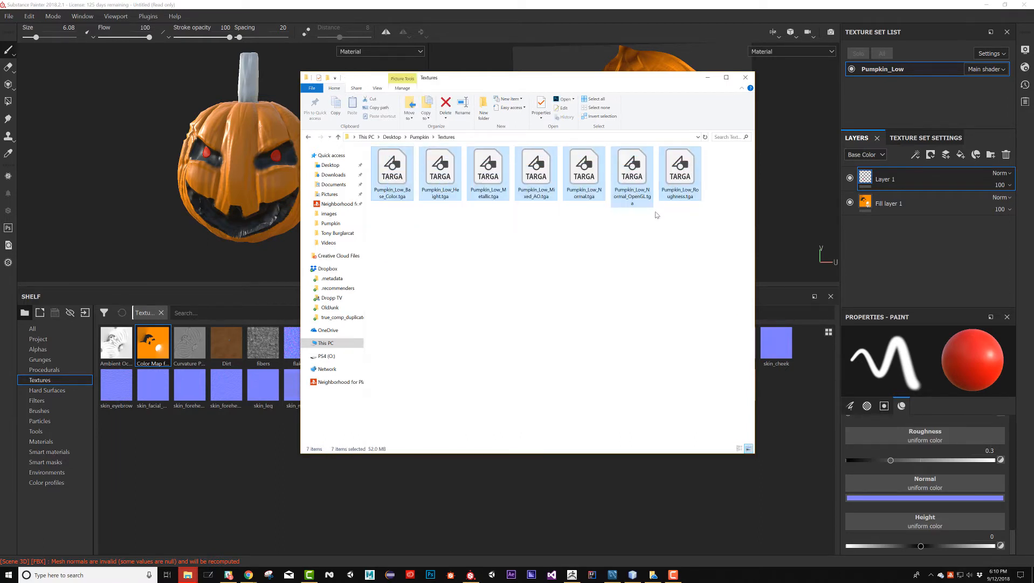
key(Delete)
click(139, 192)
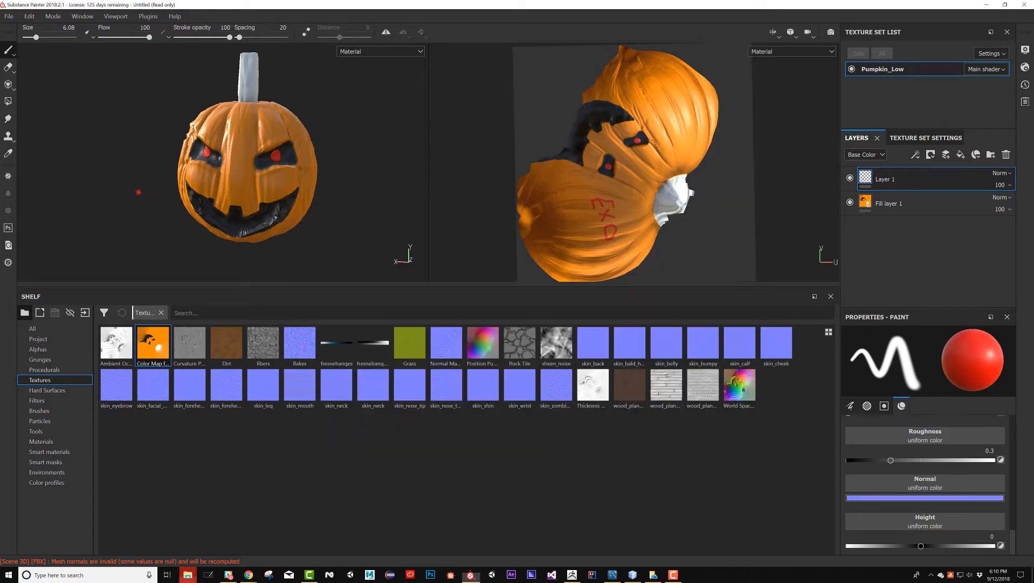
Export the Pumpkin_Low textures again as targa using the Unity 5 (Standard Metallic) configuration
key(ctrl+shift+e)
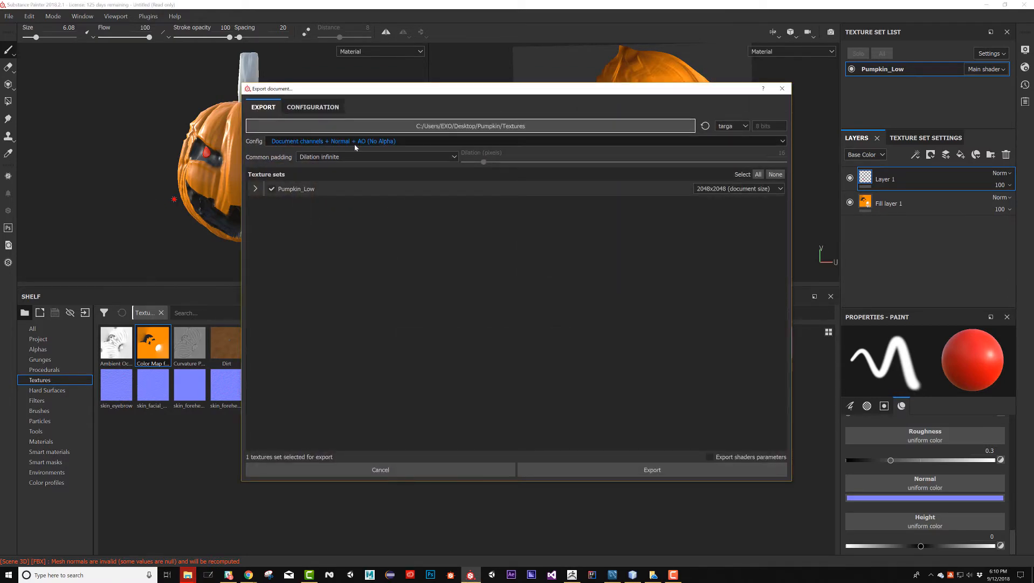
click(355, 143)
scroll(341, 173, down, 3)
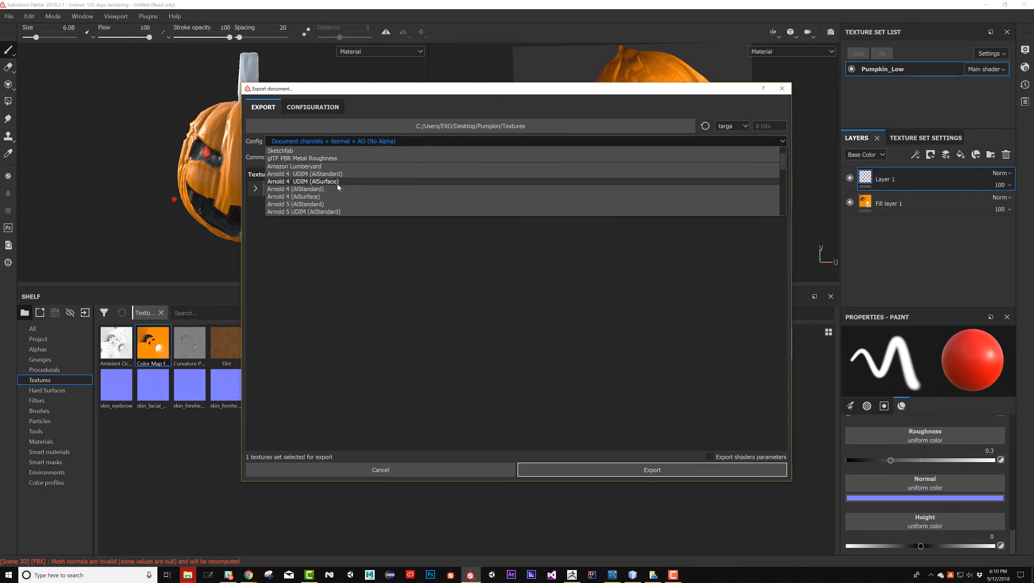
scroll(338, 199, down, 3)
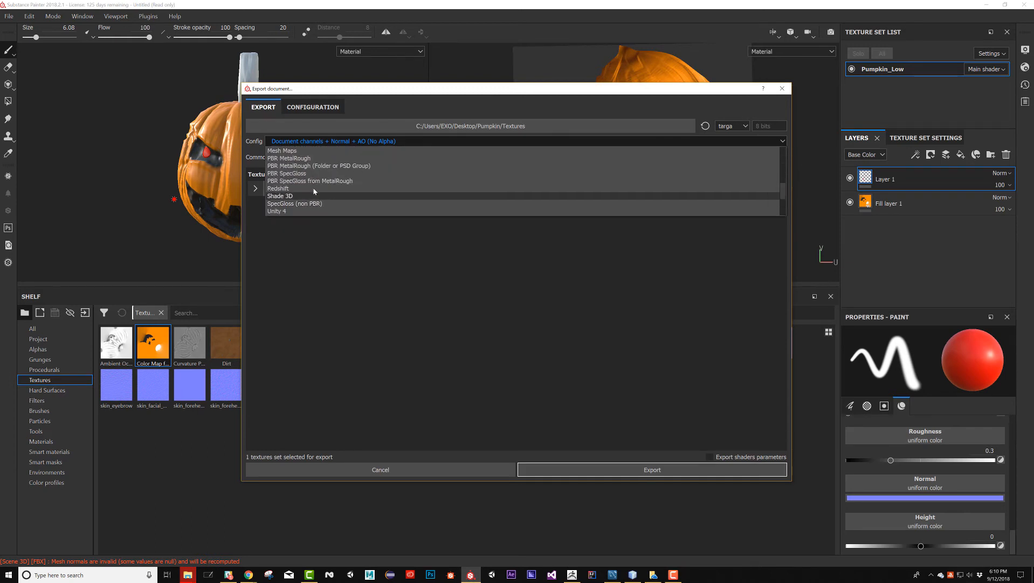
scroll(341, 170, down, 3)
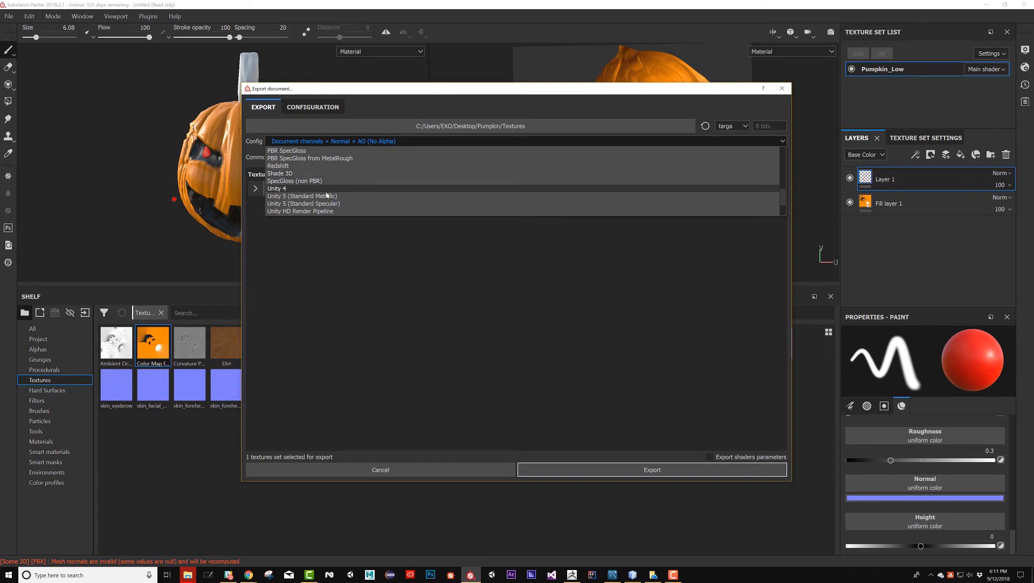
click(342, 201)
click(625, 468)
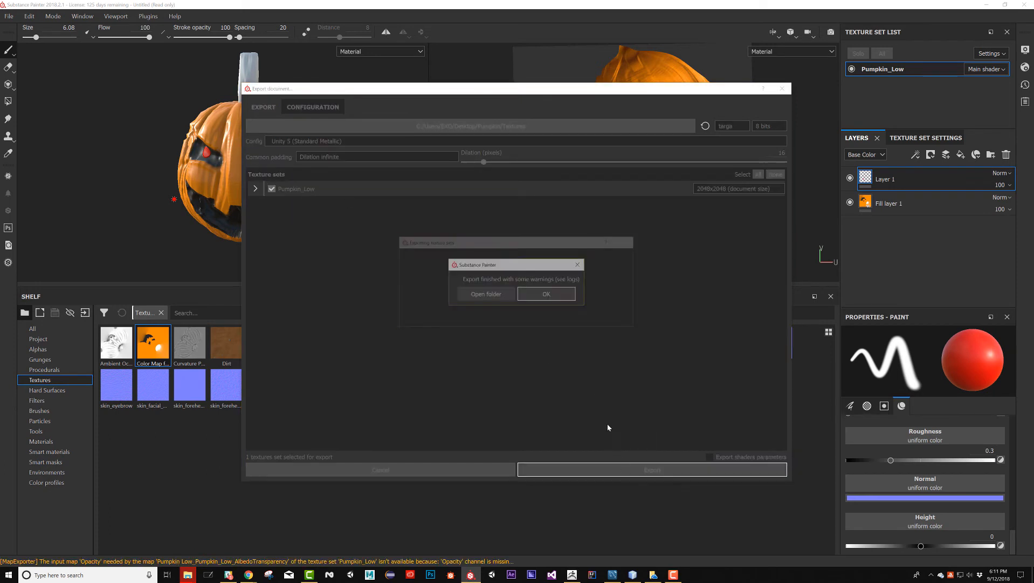
click(559, 294)
Check the newly exported texture files in File Explorer, and inspect the textured pumpkin in the 3D view
mouse_move(358, 199)
alt+mouse_down()
mouse_move(309, 204)
mouse_move(361, 214)
alt+mouse_up()
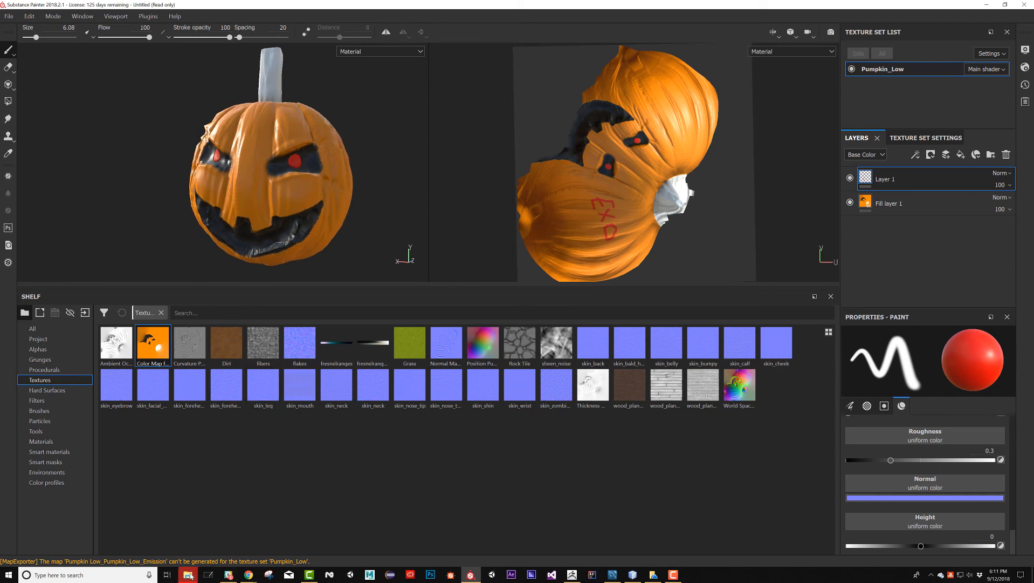
click(189, 573)
click(259, 525)
drag(588, 242, 385, 188)
alt+drag(200, 182, 216, 186)
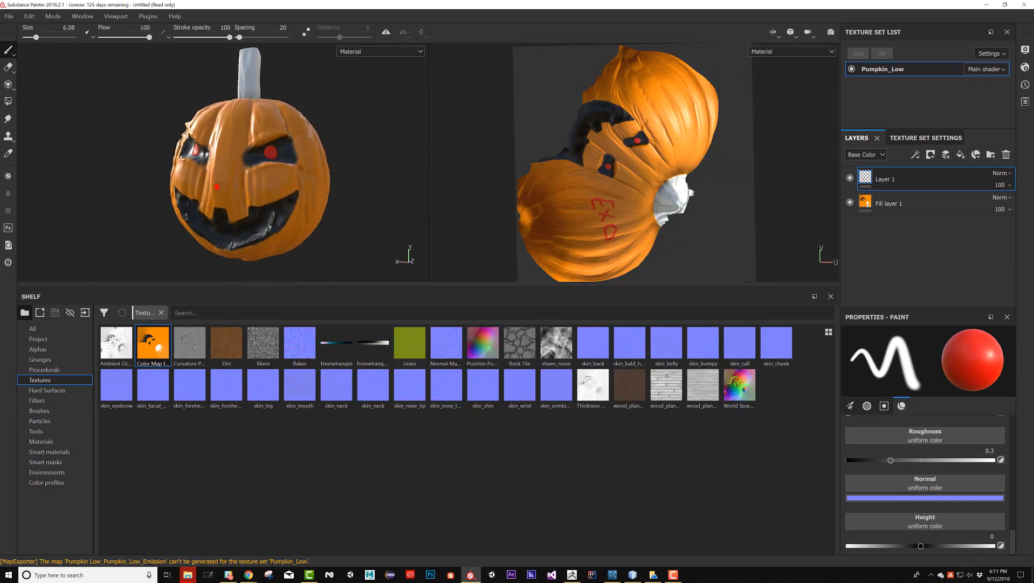
alt+drag(292, 168, 200, 211)
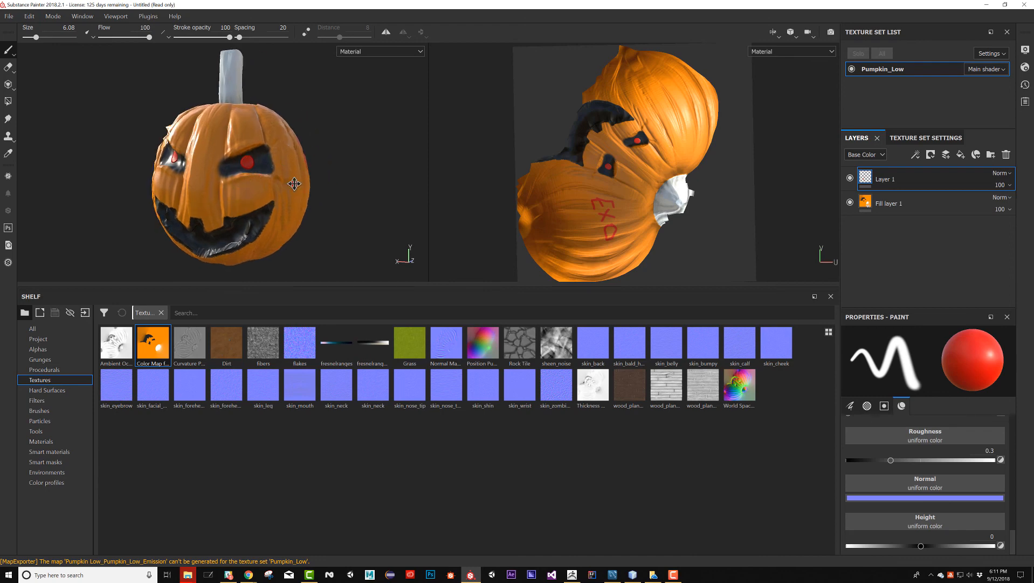
alt+middle_drag(294, 184, 314, 179)
alt+right_drag(315, 178, 273, 203)
alt+drag(273, 202, 280, 211)
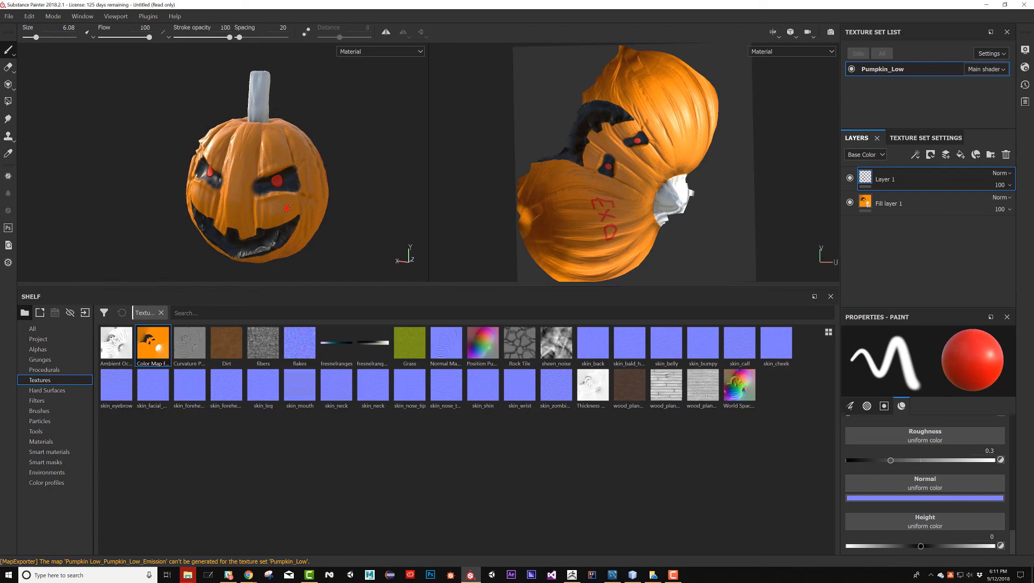